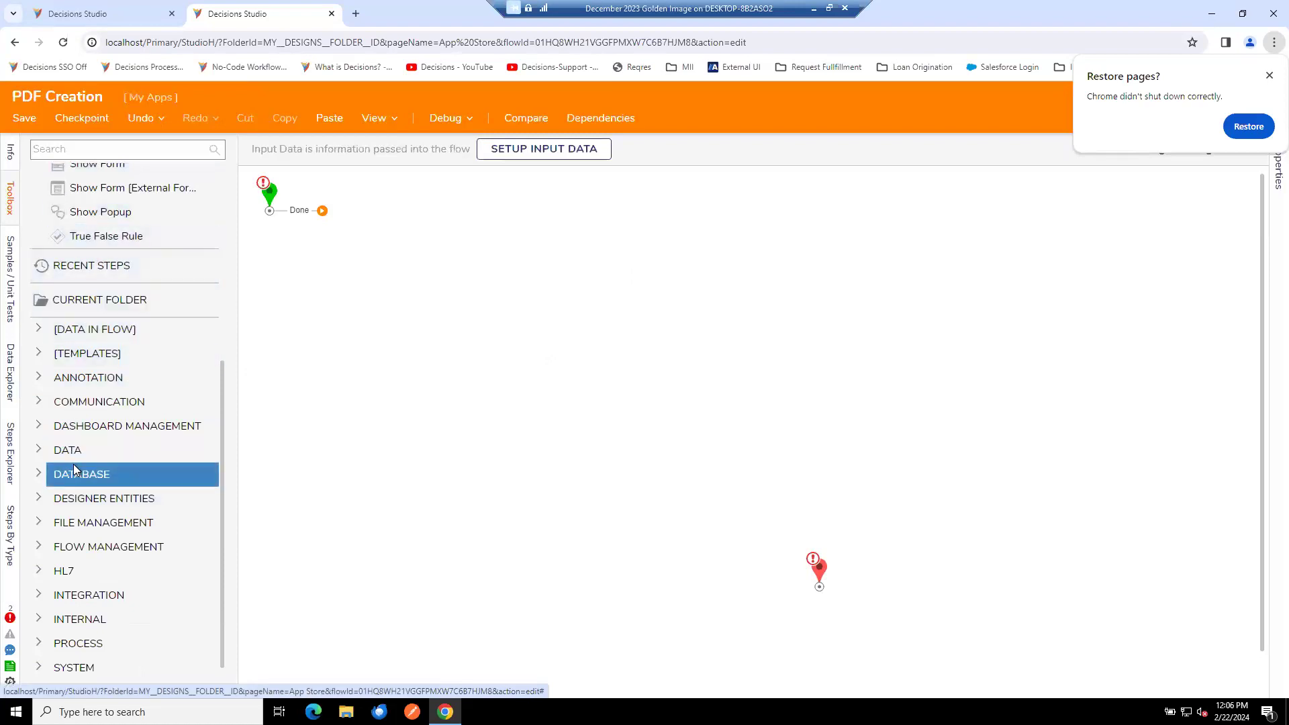
Add a Set PDF Form Fields step from the Data > PDF category to the flow and connect the start step to it.
{"action": "left_click", "coordinate": [40, 454]}
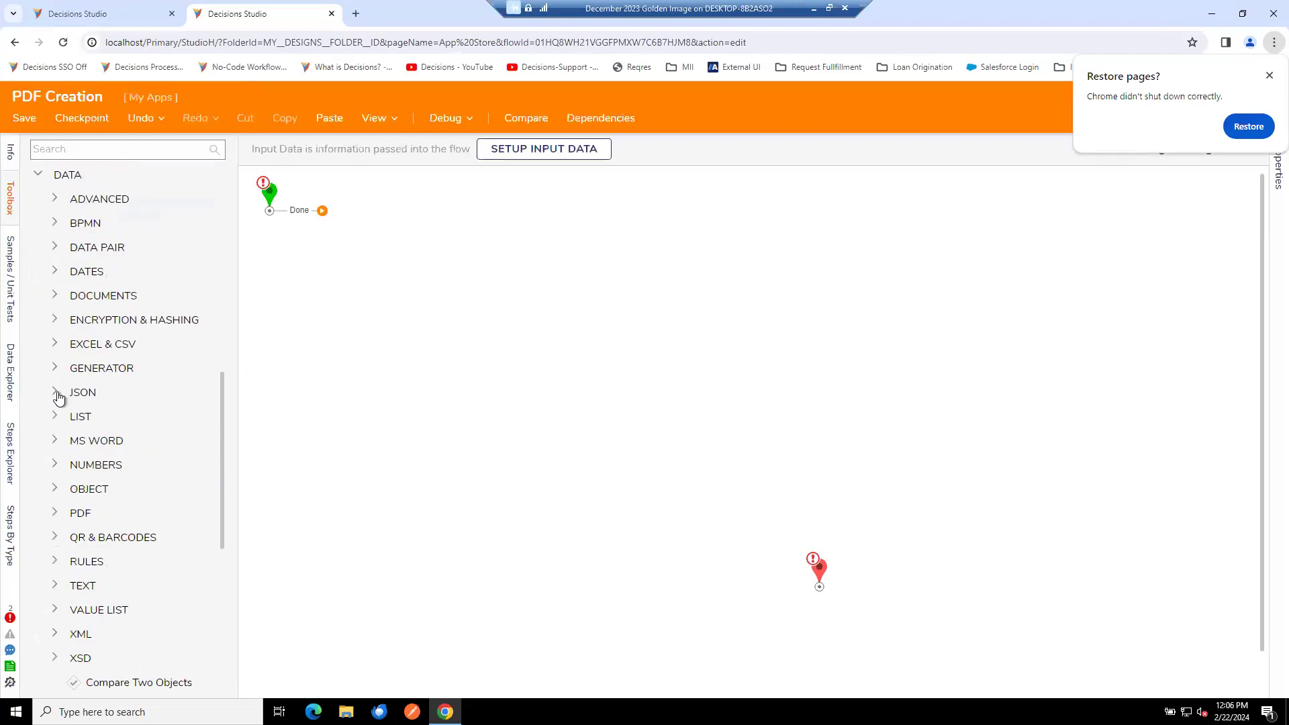
{"action": "left_click", "coordinate": [58, 512]}
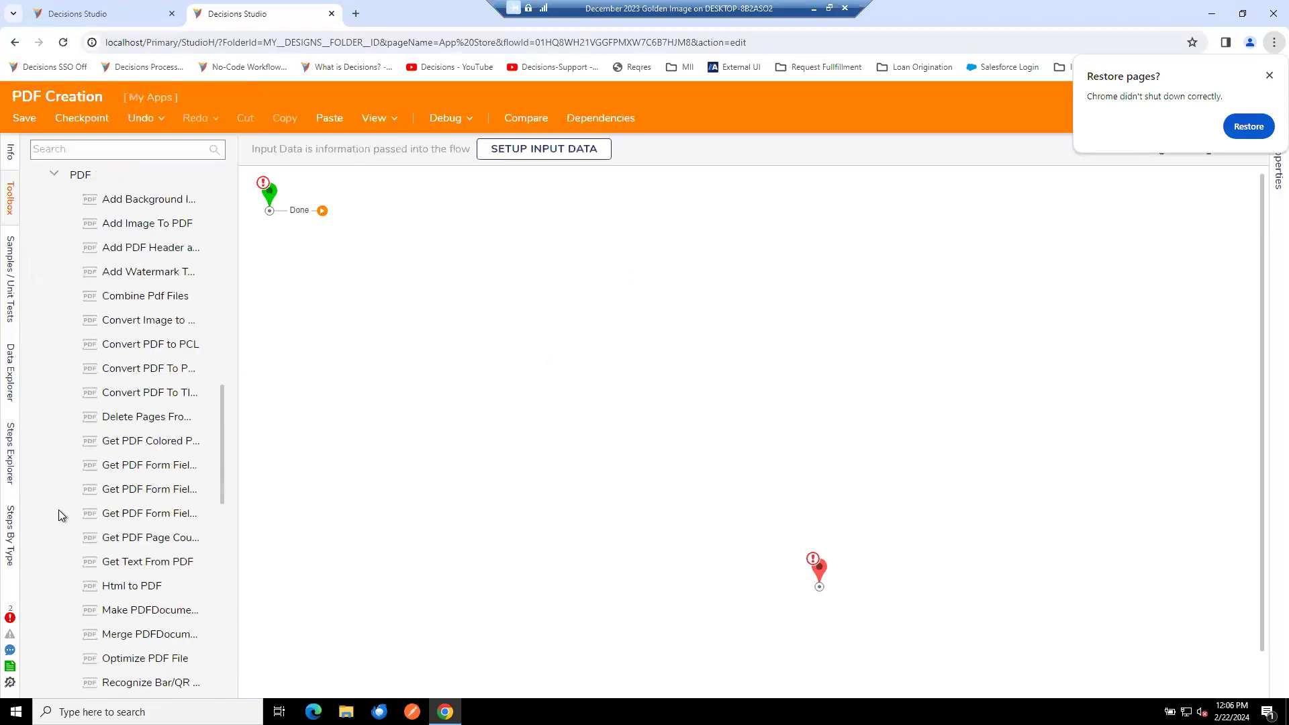
{"action": "left_click_drag", "start_coordinate": [239, 477], "coordinate": [315, 478]}
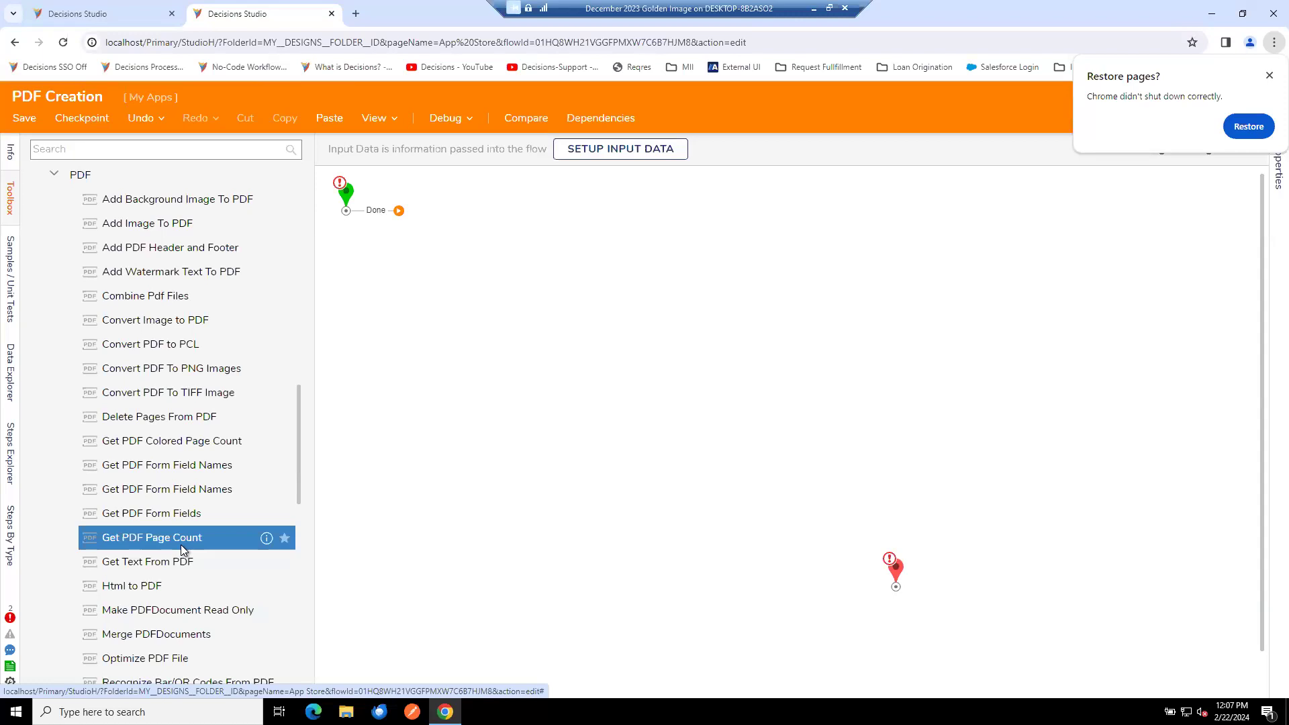
{"action": "scroll", "coordinate": [181, 549], "scroll_direction": "down", "scroll_amount": 1}
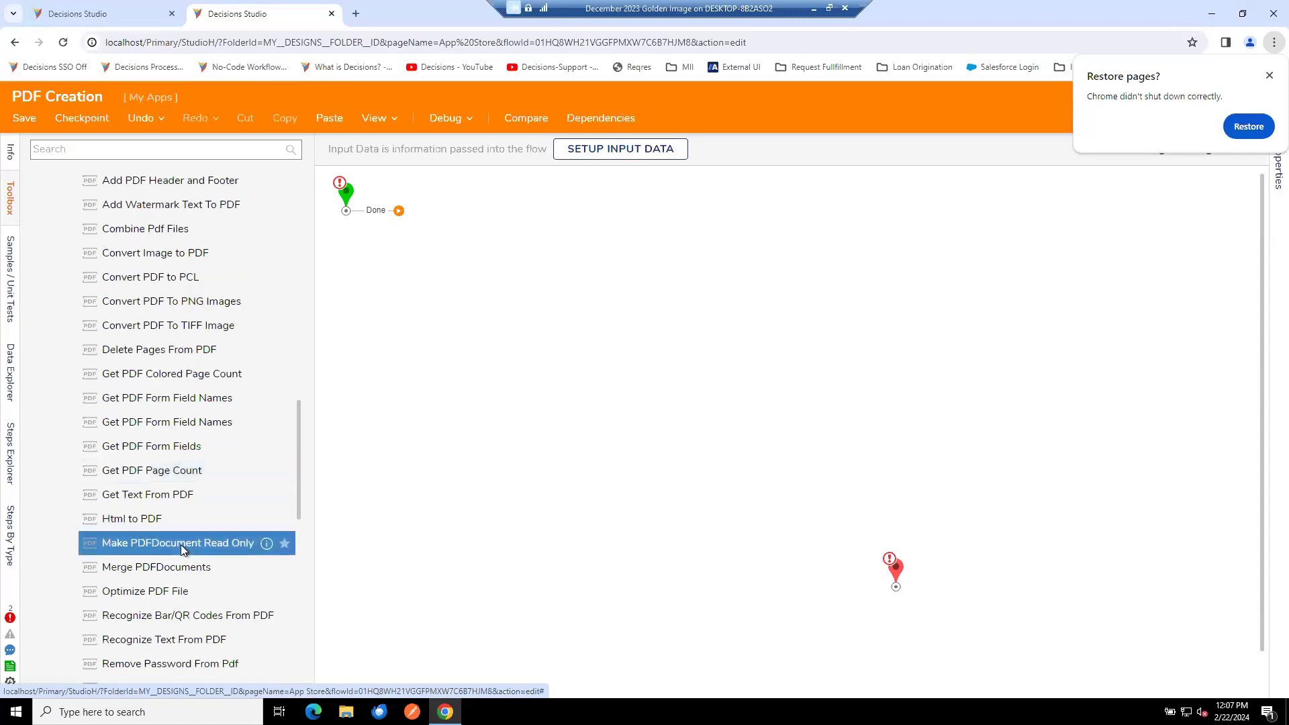
{"action": "scroll", "coordinate": [181, 548], "scroll_direction": "down", "scroll_amount": 3}
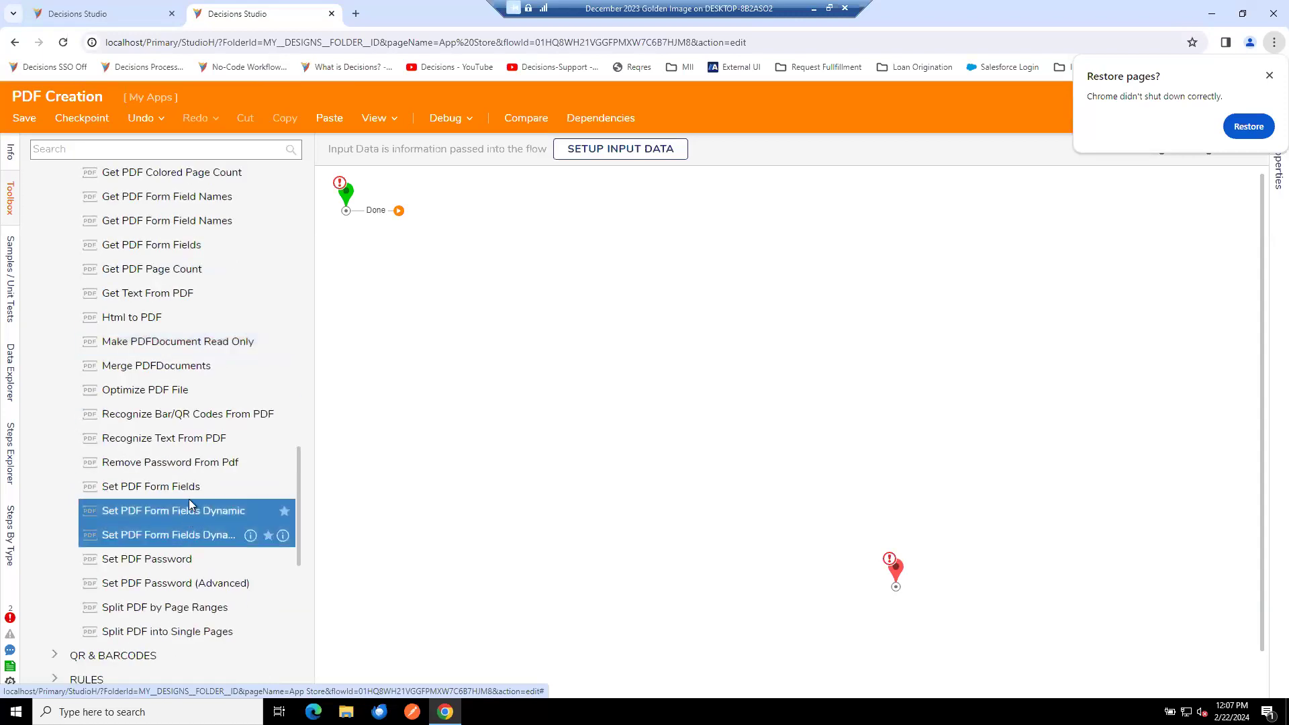
{"action": "left_click_drag", "start_coordinate": [182, 487], "coordinate": [391, 394]}
{"action": "left_click_drag", "start_coordinate": [443, 345], "coordinate": [473, 308]}
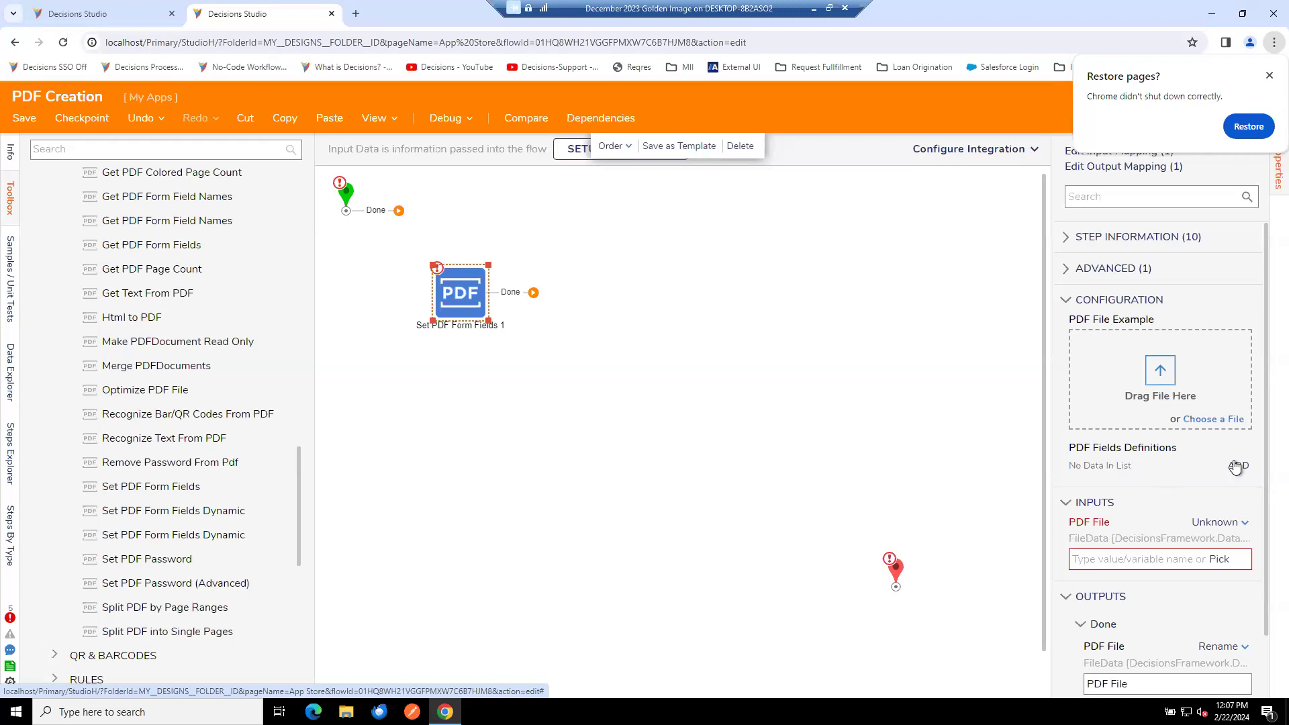
{"action": "left_click_drag", "start_coordinate": [397, 214], "coordinate": [456, 292]}
Add a PDF field definition called Name of type String to the Set PDF Form Fields step.
{"action": "left_click", "coordinate": [1240, 483]}
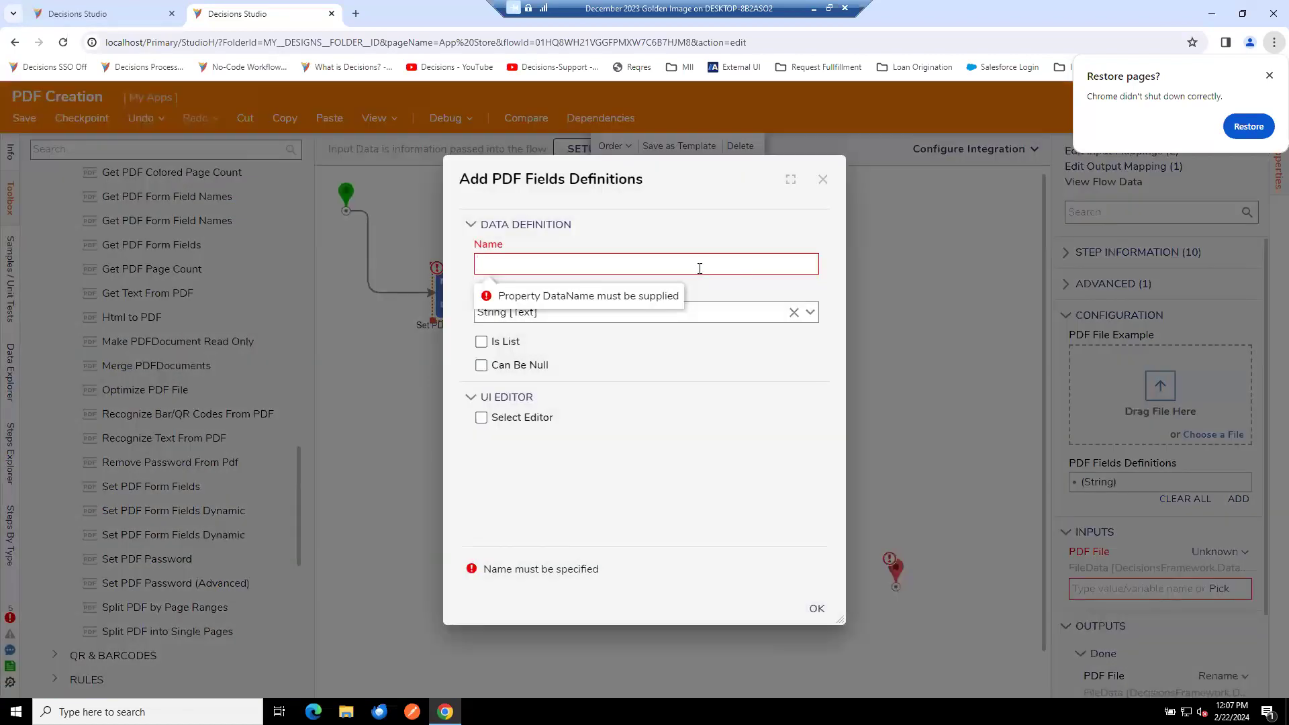
{"action": "left_click", "coordinate": [699, 269]}
{"action": "type", "text": "Name"}
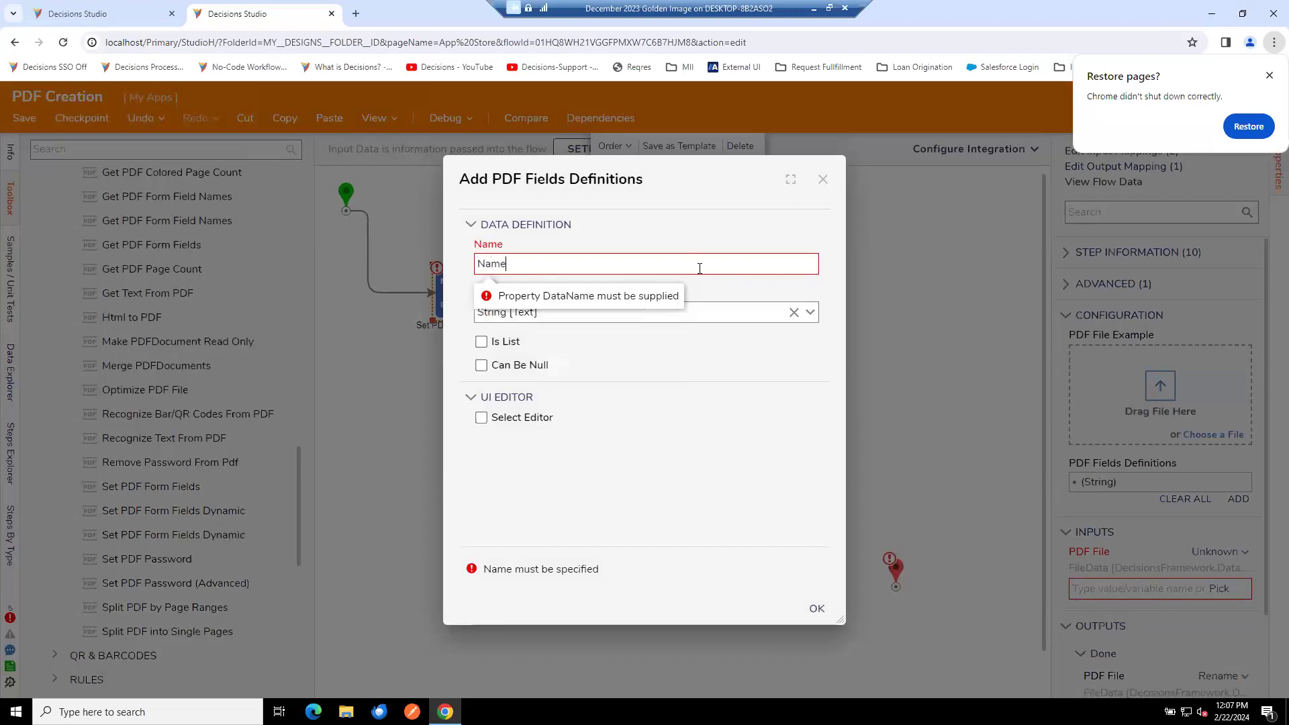
{"action": "left_click", "coordinate": [816, 608]}
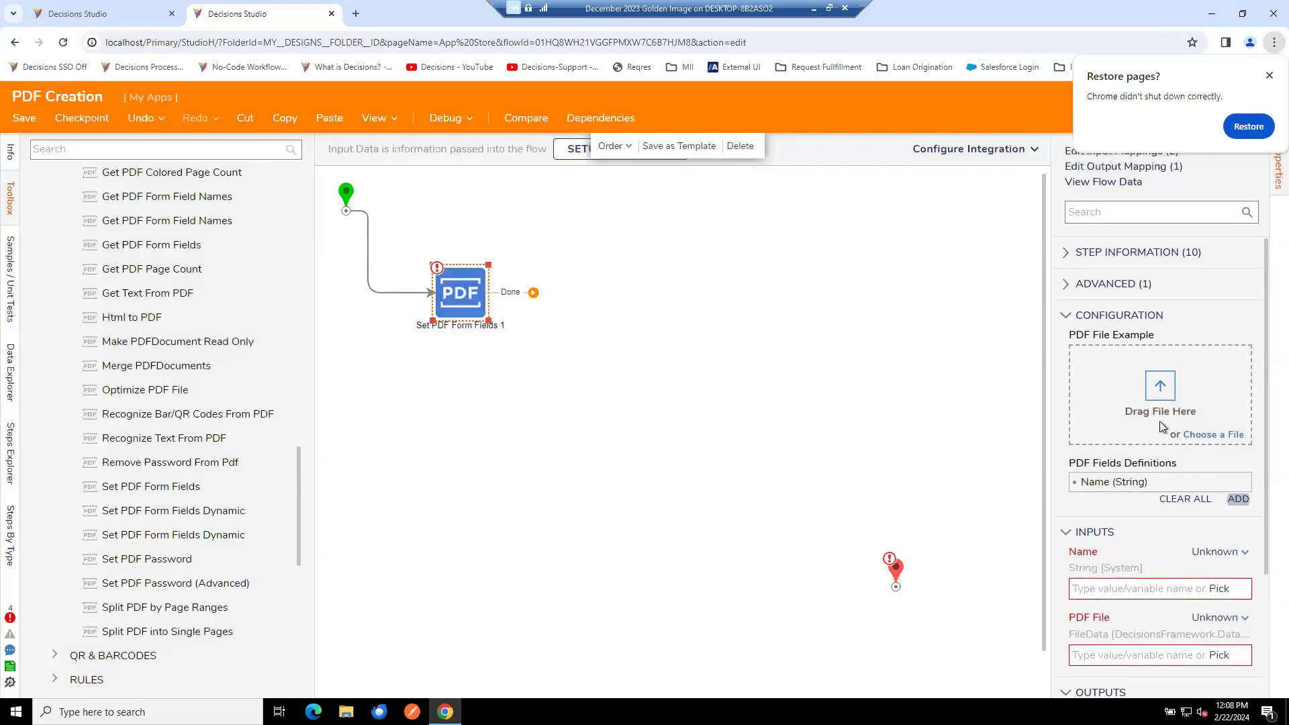
Search the step toolbox for "run flows" and place a Run Flows for List step above the PDF step.
{"action": "scroll", "coordinate": [187, 373], "scroll_direction": "up", "scroll_amount": 4}
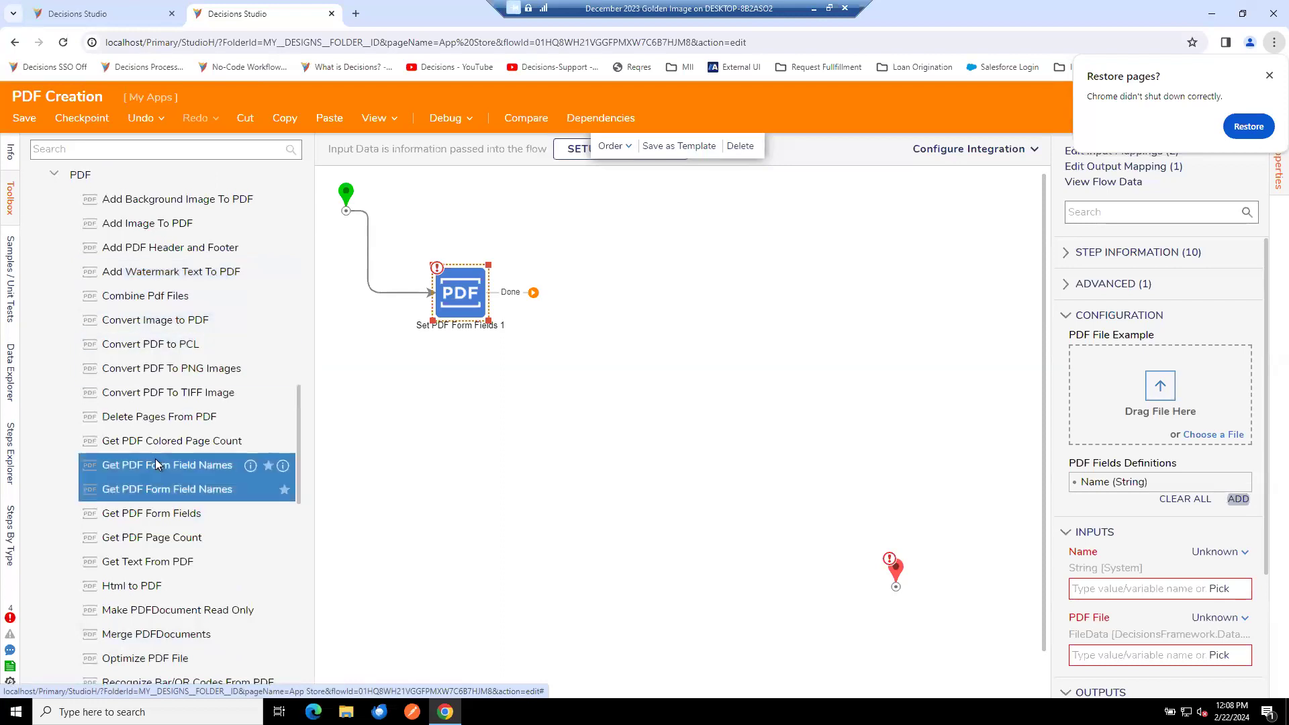
{"action": "scroll", "coordinate": [155, 465], "scroll_direction": "down", "scroll_amount": 1}
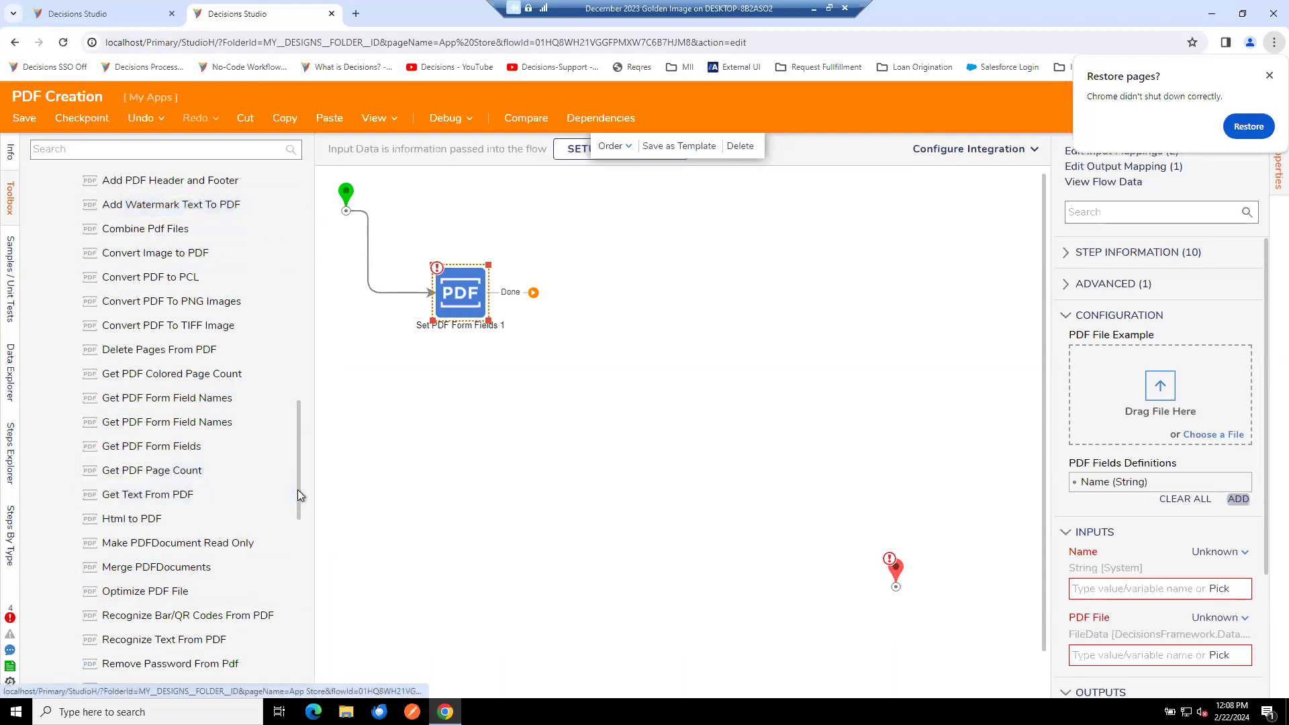
{"action": "scroll", "coordinate": [300, 315], "scroll_direction": "up", "scroll_amount": 5}
{"action": "scroll", "coordinate": [300, 316], "scroll_direction": "up", "scroll_amount": 5}
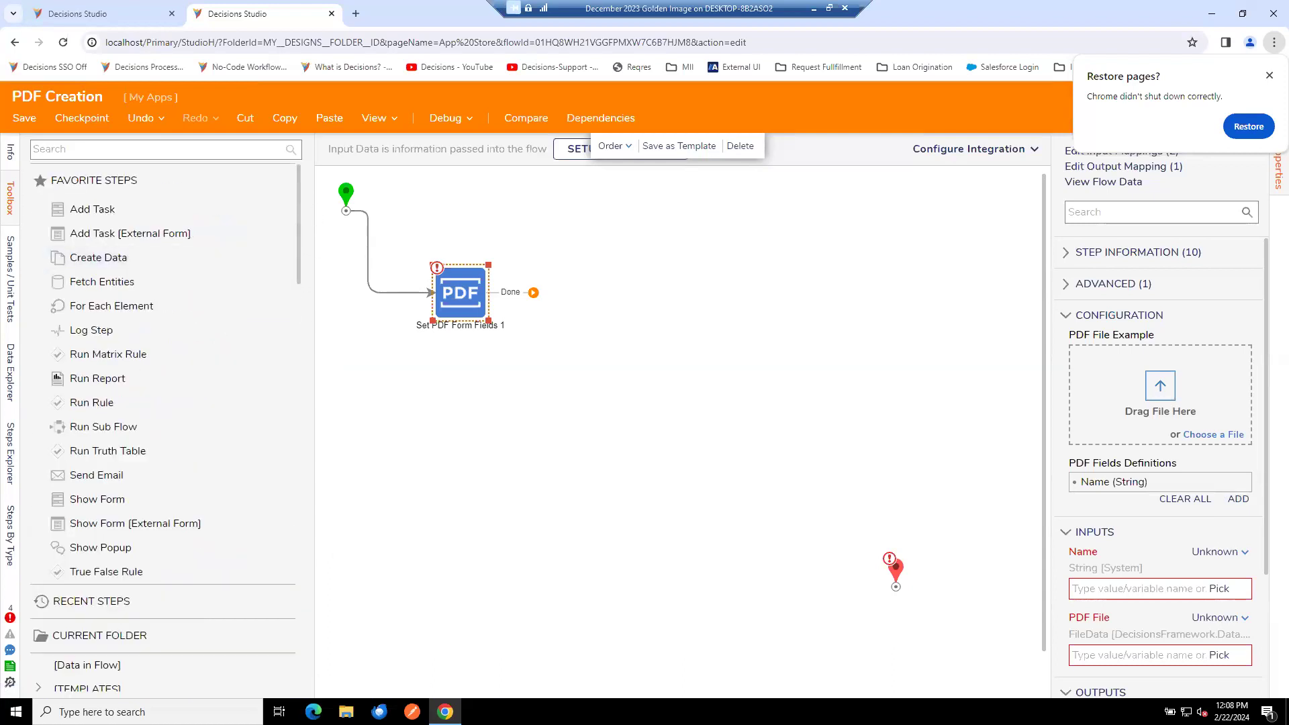
{"action": "left_click", "coordinate": [192, 149]}
{"action": "type", "text": "run flo"}
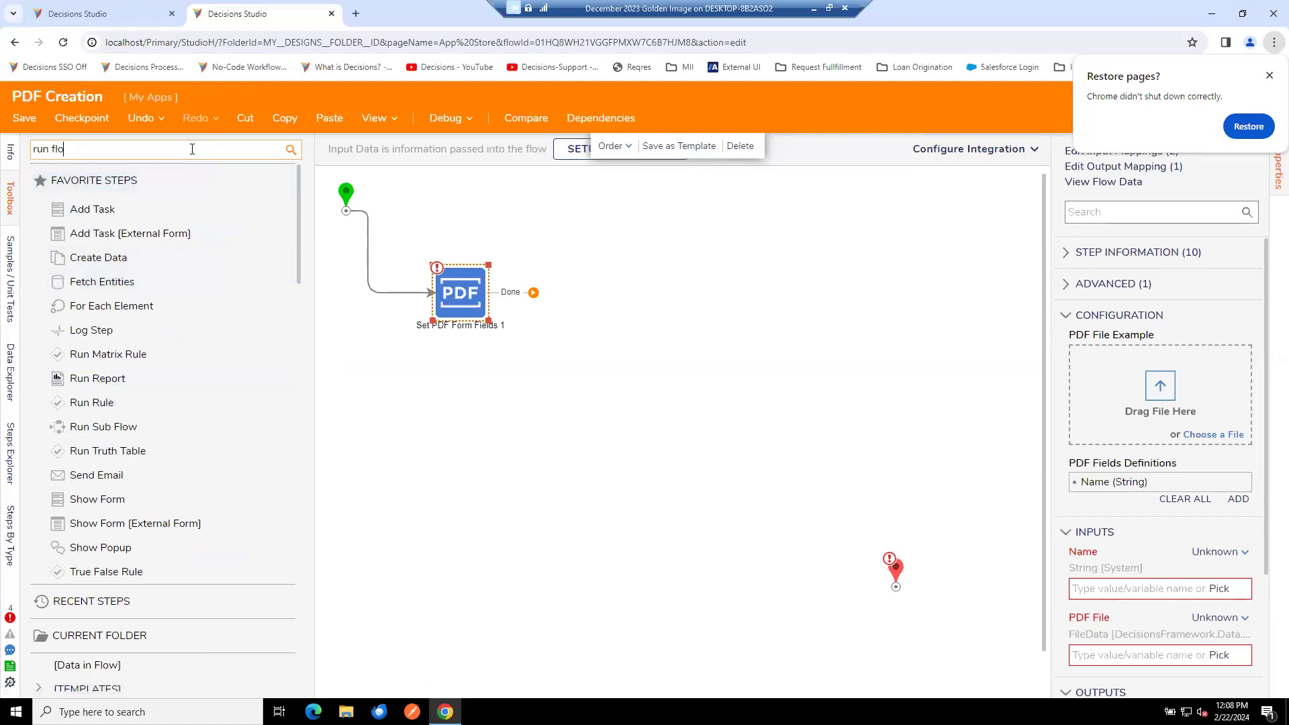
{"action": "type", "text": "ws"}
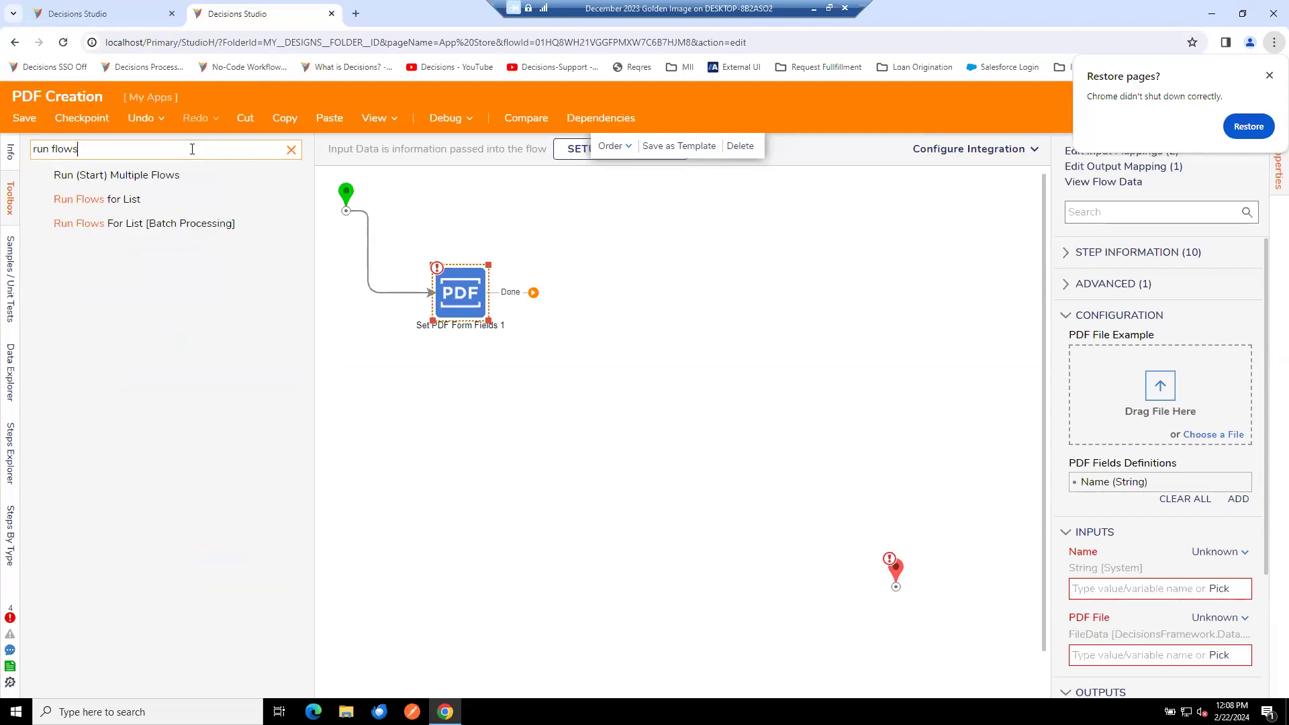
{"action": "left_click_drag", "start_coordinate": [184, 199], "coordinate": [464, 203]}
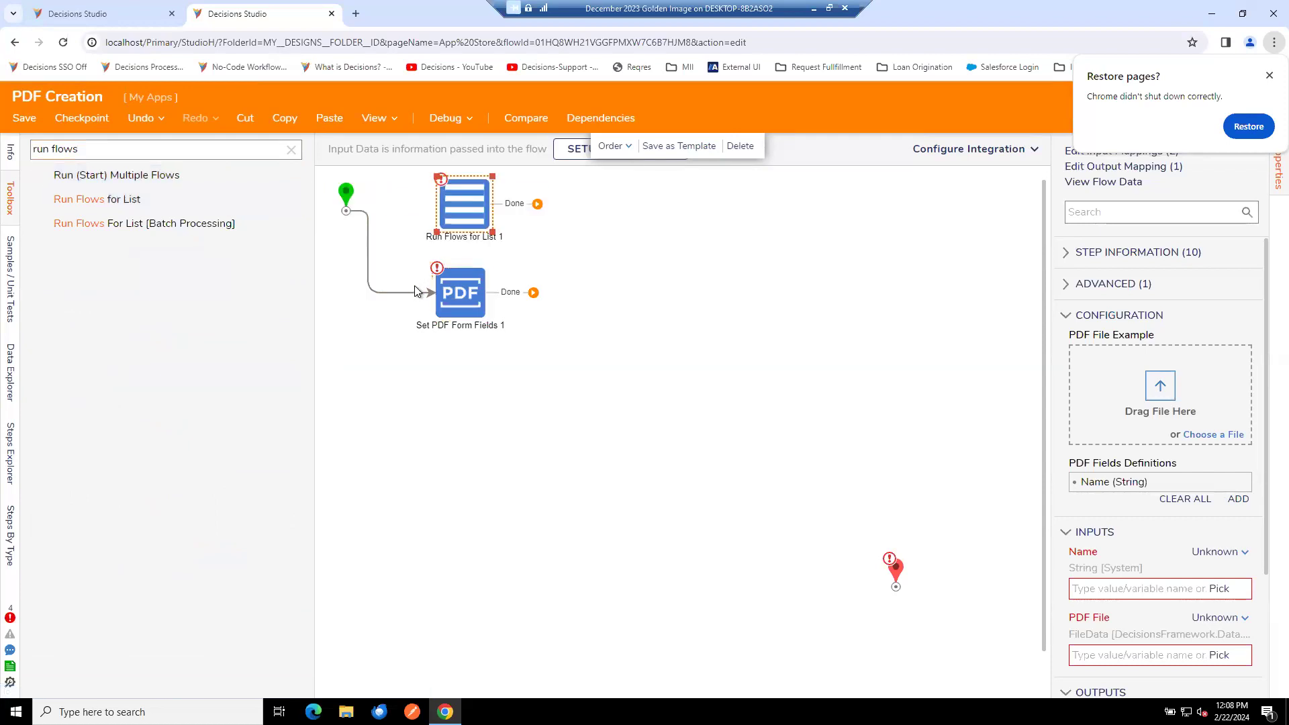
Reroute the start connection to the Run Flows for List step and delete the Set PDF Form Fields step.
{"action": "left_click", "coordinate": [430, 292]}
{"action": "left_click_drag", "start_coordinate": [432, 293], "coordinate": [434, 204]}
{"action": "left_click", "coordinate": [461, 296]}
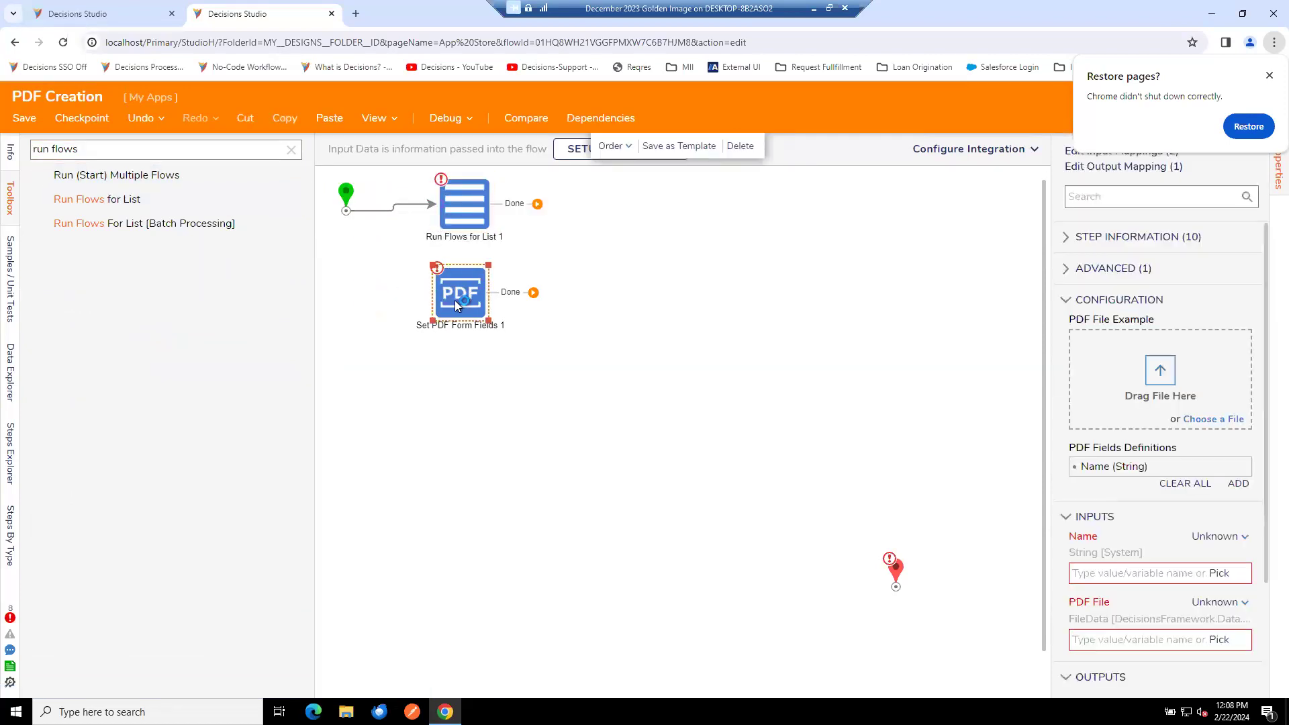
{"action": "key", "text": "Delete"}
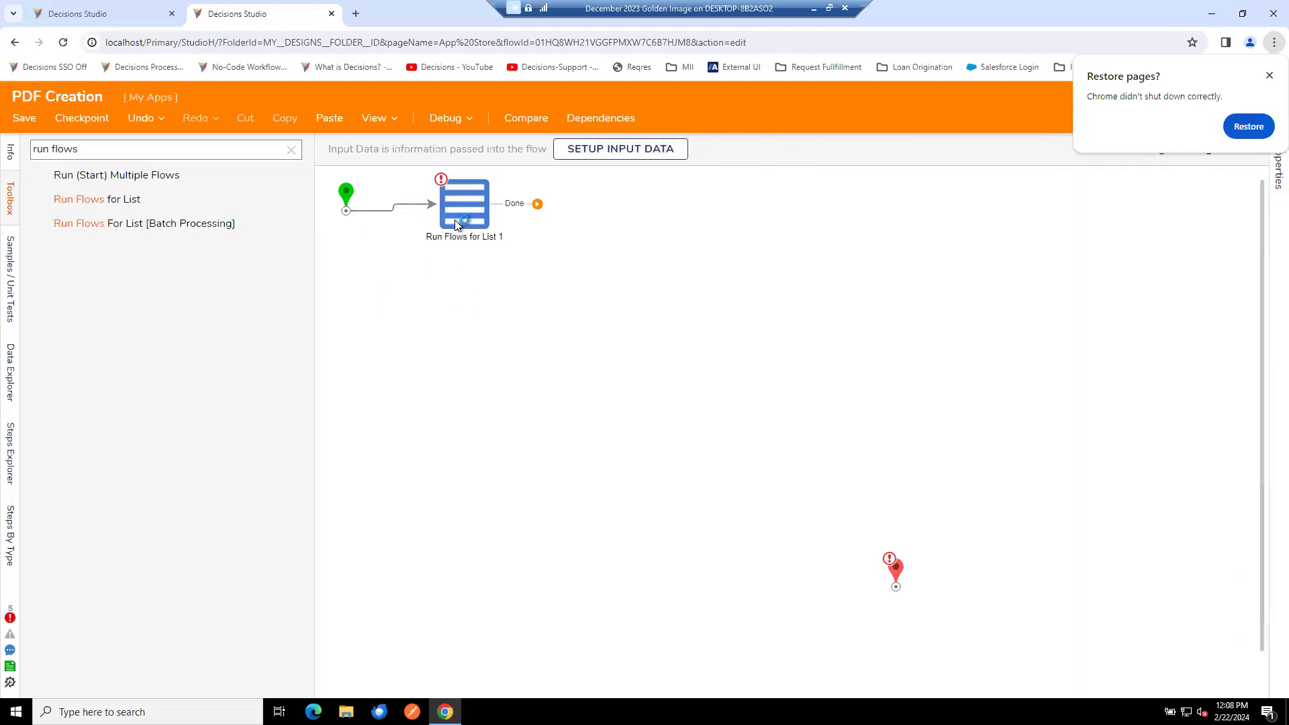
Align the Run Flows for List step with the start step and set its input type to Int32 and output type to String.
{"action": "left_click", "coordinate": [454, 224]}
{"action": "left_click_drag", "start_coordinate": [455, 225], "coordinate": [445, 228]}
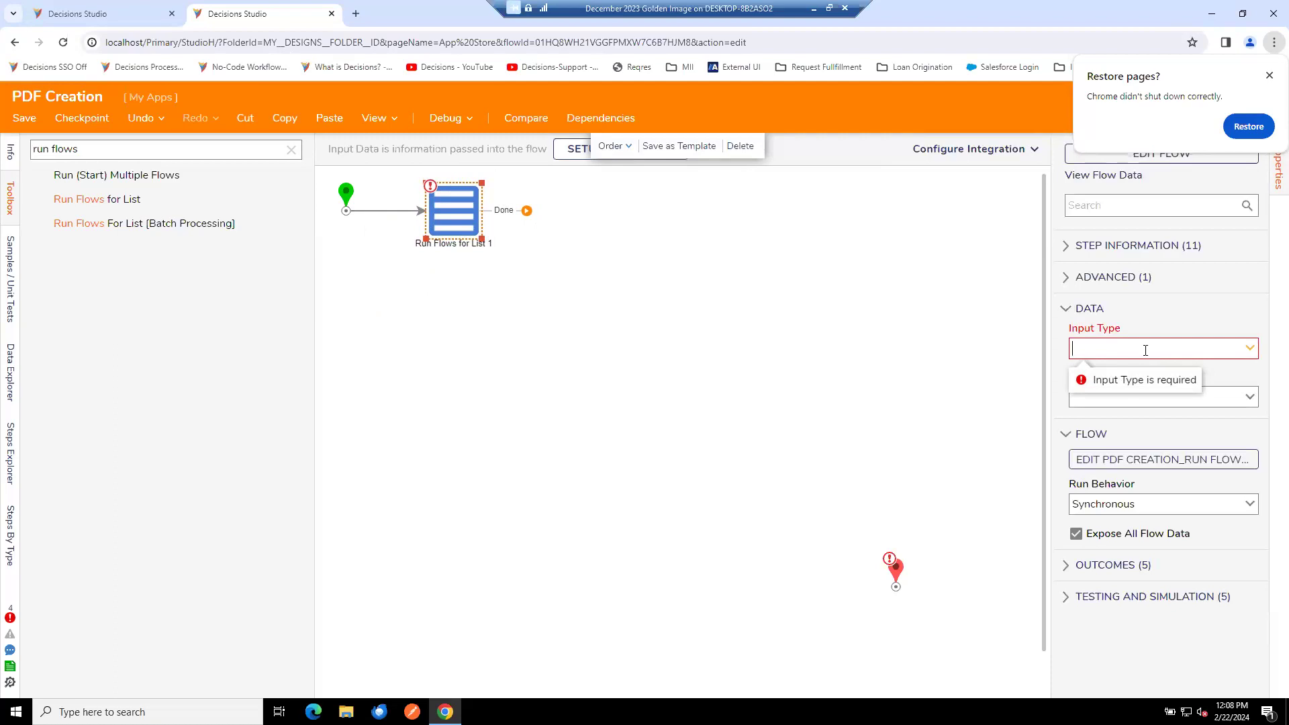
{"action": "left_click", "coordinate": [1249, 348]}
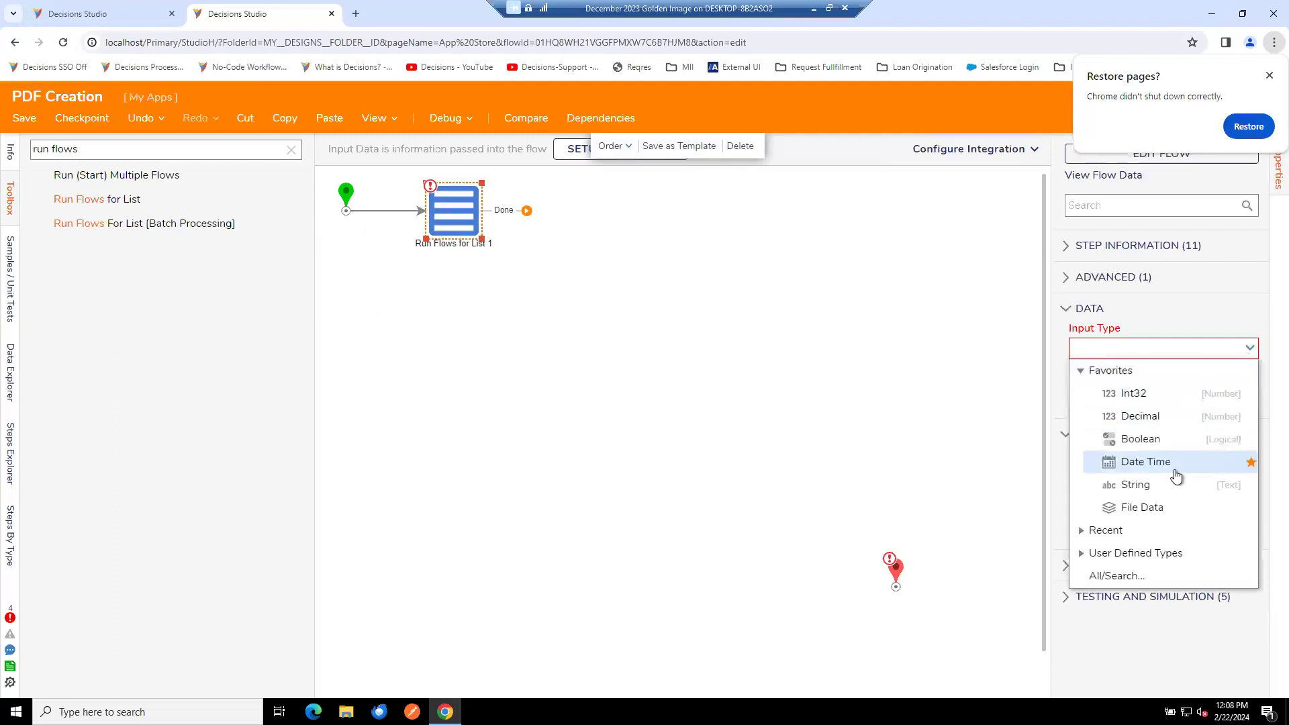
{"action": "left_click", "coordinate": [1141, 394]}
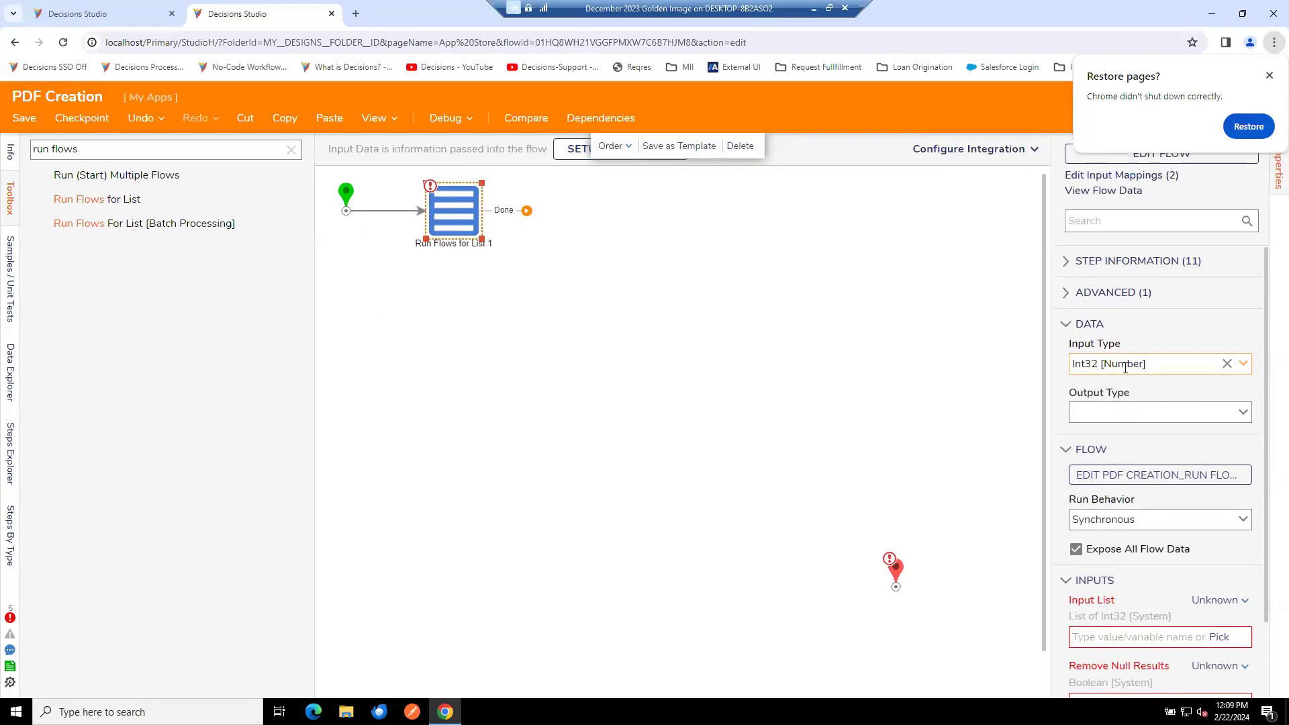
{"action": "left_click", "coordinate": [1242, 412]}
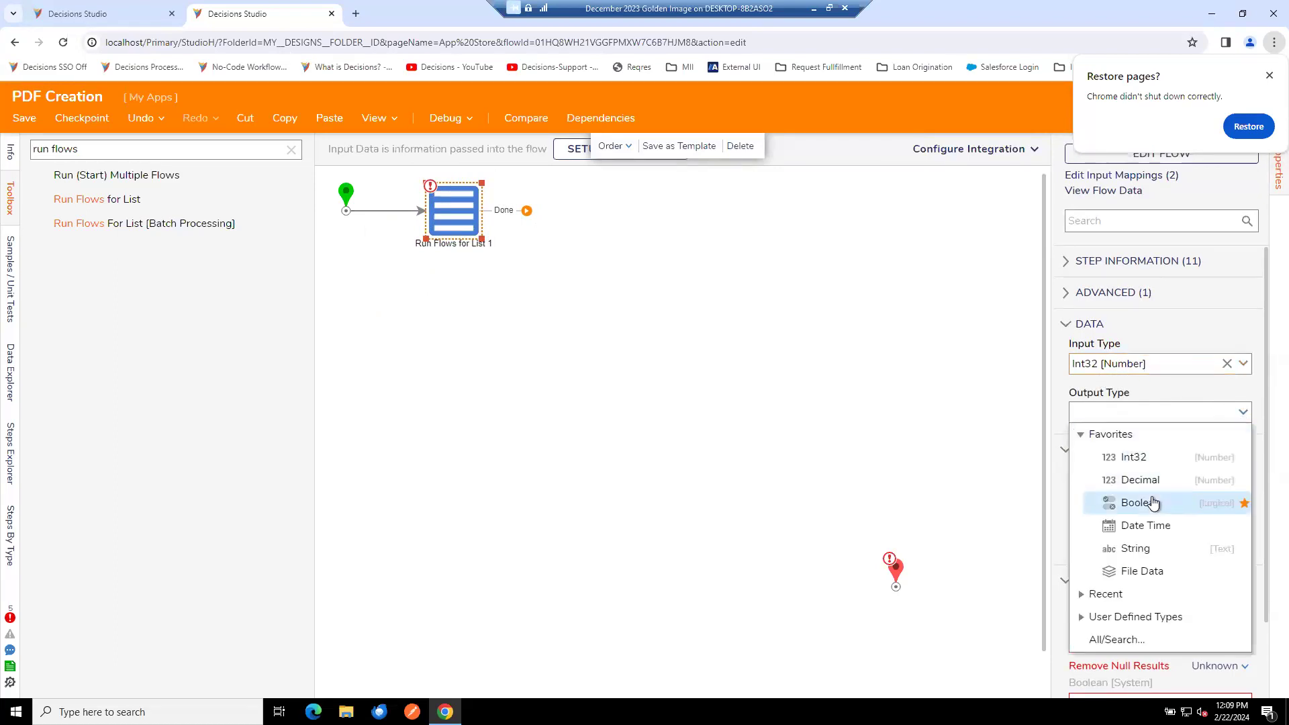
{"action": "left_click", "coordinate": [1141, 550]}
{"action": "scroll", "coordinate": [1145, 570], "scroll_direction": "down", "scroll_amount": 2}
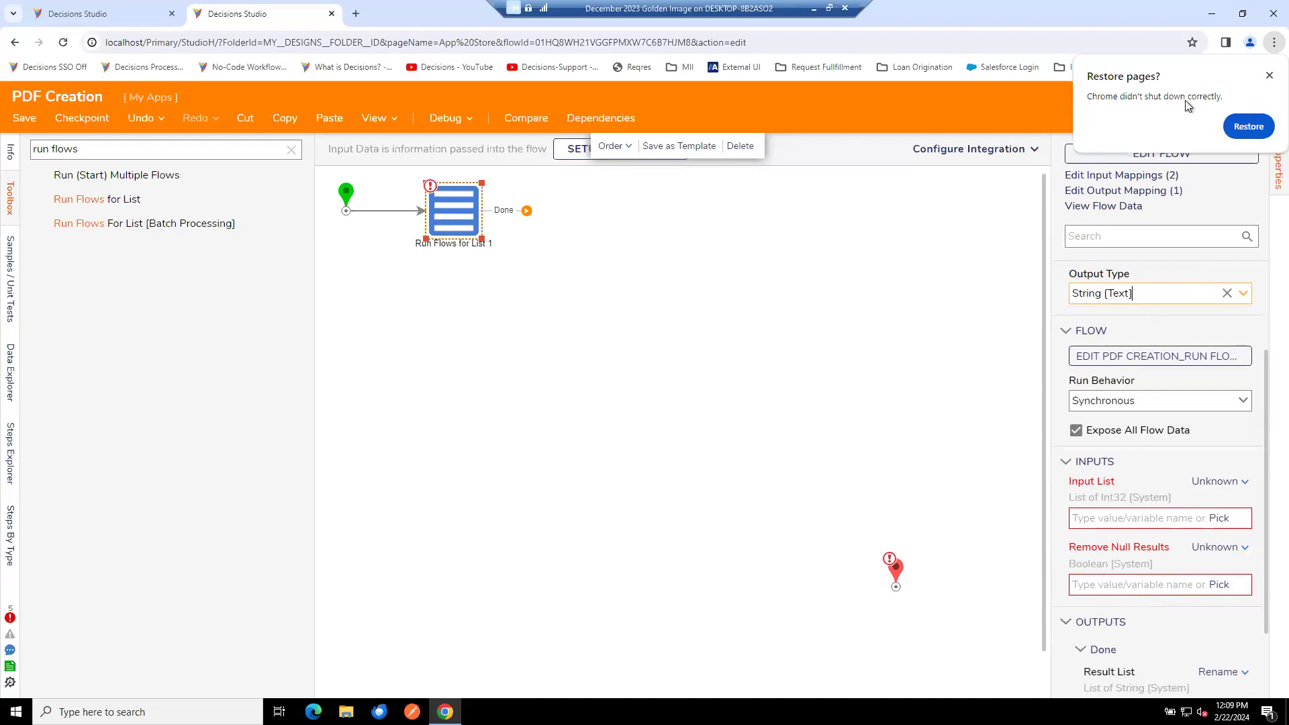
Dismiss the browser's restore prompt and open the Run Flows for List step's inner flow for editing.
{"action": "left_click", "coordinate": [1267, 76]}
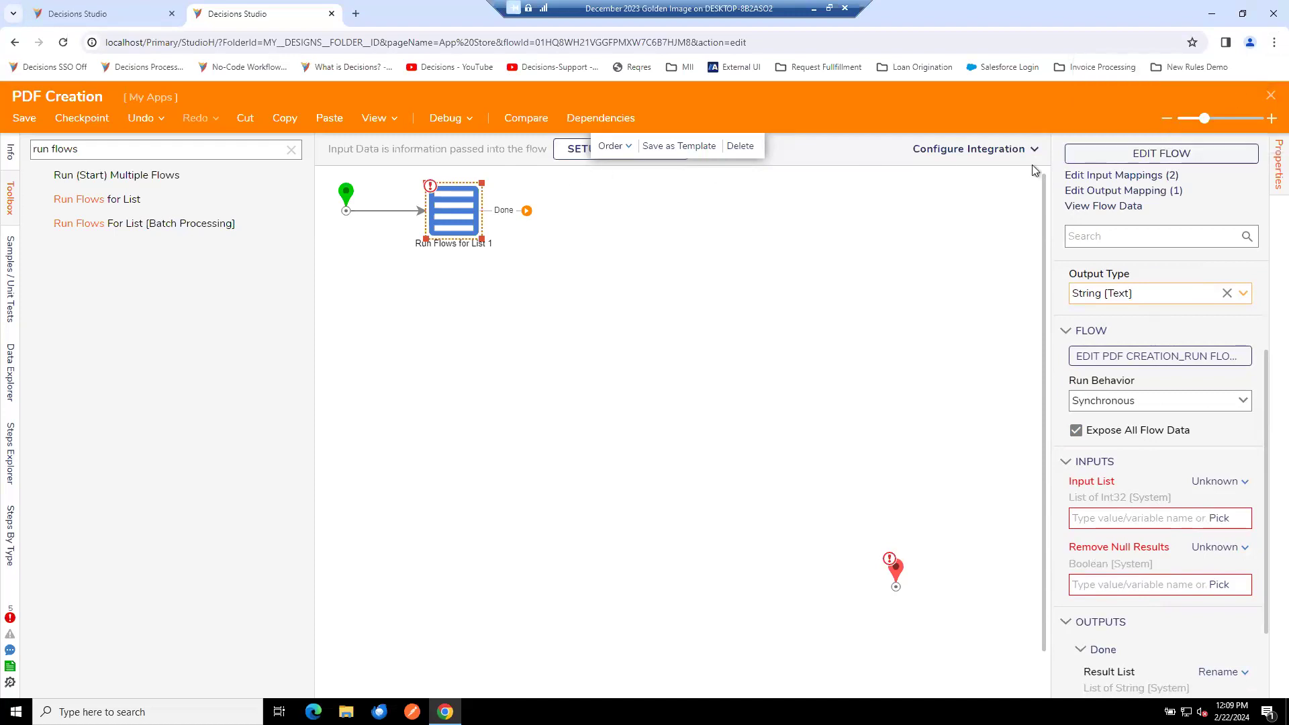
{"action": "left_click", "coordinate": [1108, 166]}
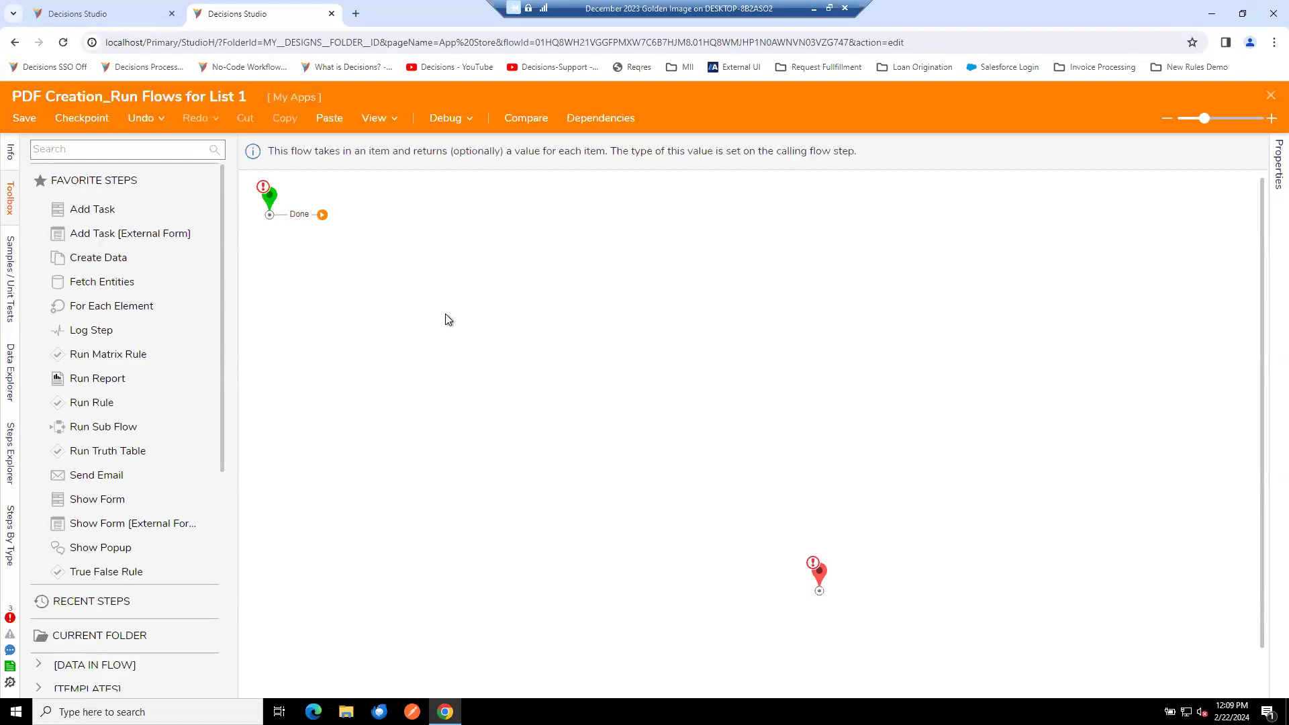
{"action": "left_click_drag", "start_coordinate": [124, 405], "coordinate": [356, 298]}
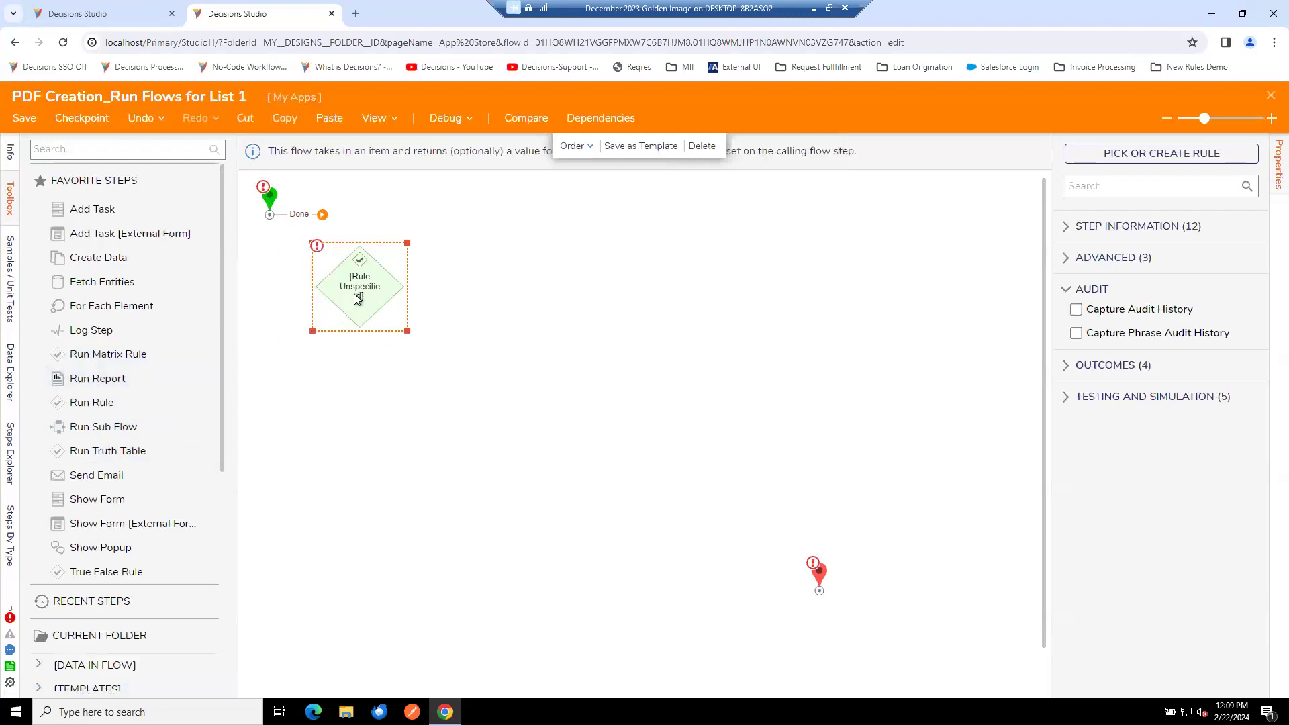
{"action": "left_click", "coordinate": [337, 377]}
{"action": "left_click", "coordinate": [357, 298]}
{"action": "key", "text": "Delete"}
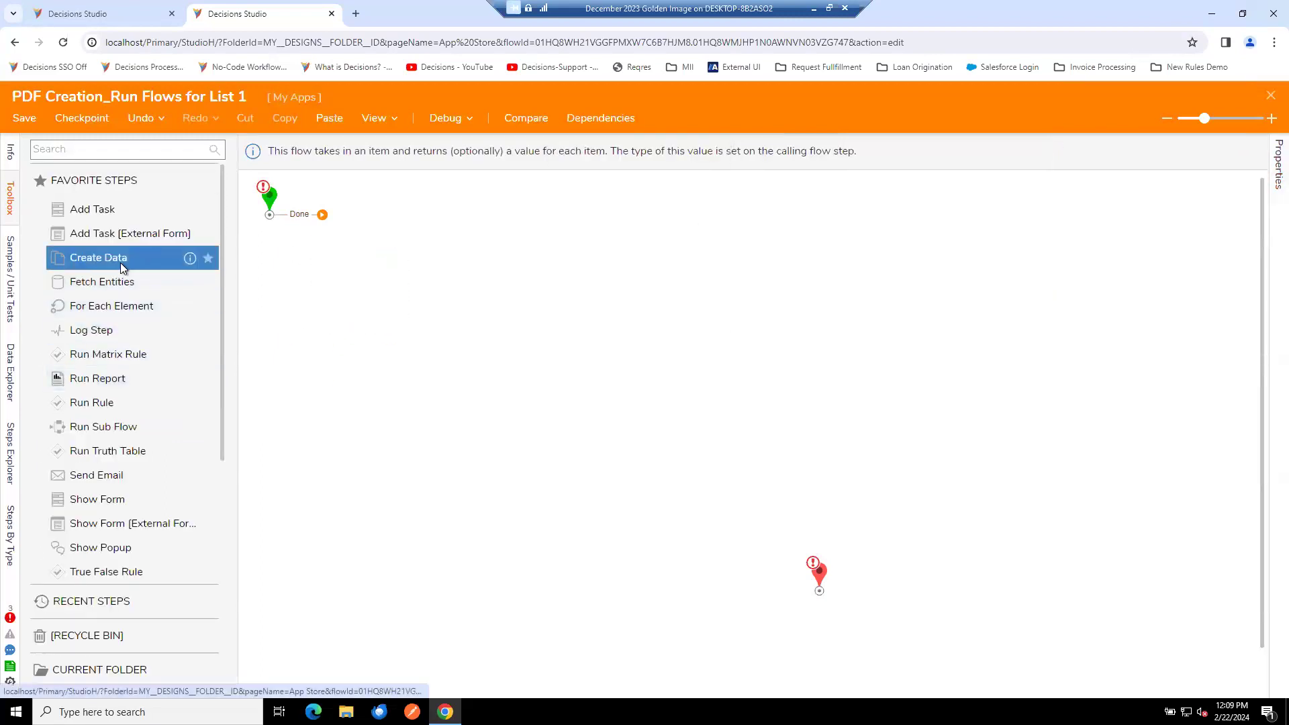
Add a Fetch Entities step connected to the start step and set its type name to Account.
{"action": "left_click_drag", "start_coordinate": [120, 282], "coordinate": [362, 272]}
{"action": "left_click_drag", "start_coordinate": [322, 214], "coordinate": [343, 269]}
{"action": "left_click", "coordinate": [1087, 340]}
{"action": "type", "text": "account"}
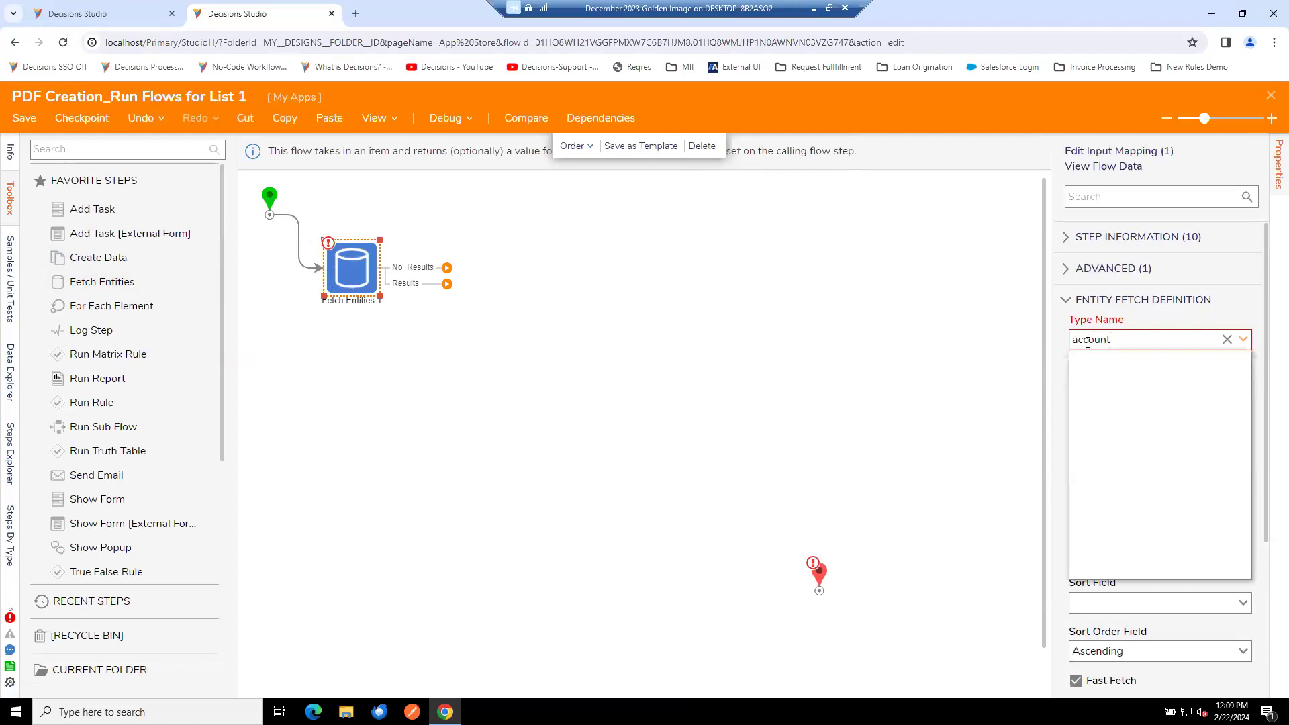
{"action": "left_click", "coordinate": [1104, 360]}
Add a fetch criterion on the accountID field with the Equals match type.
{"action": "left_click", "coordinate": [1237, 520]}
{"action": "left_click", "coordinate": [808, 249]}
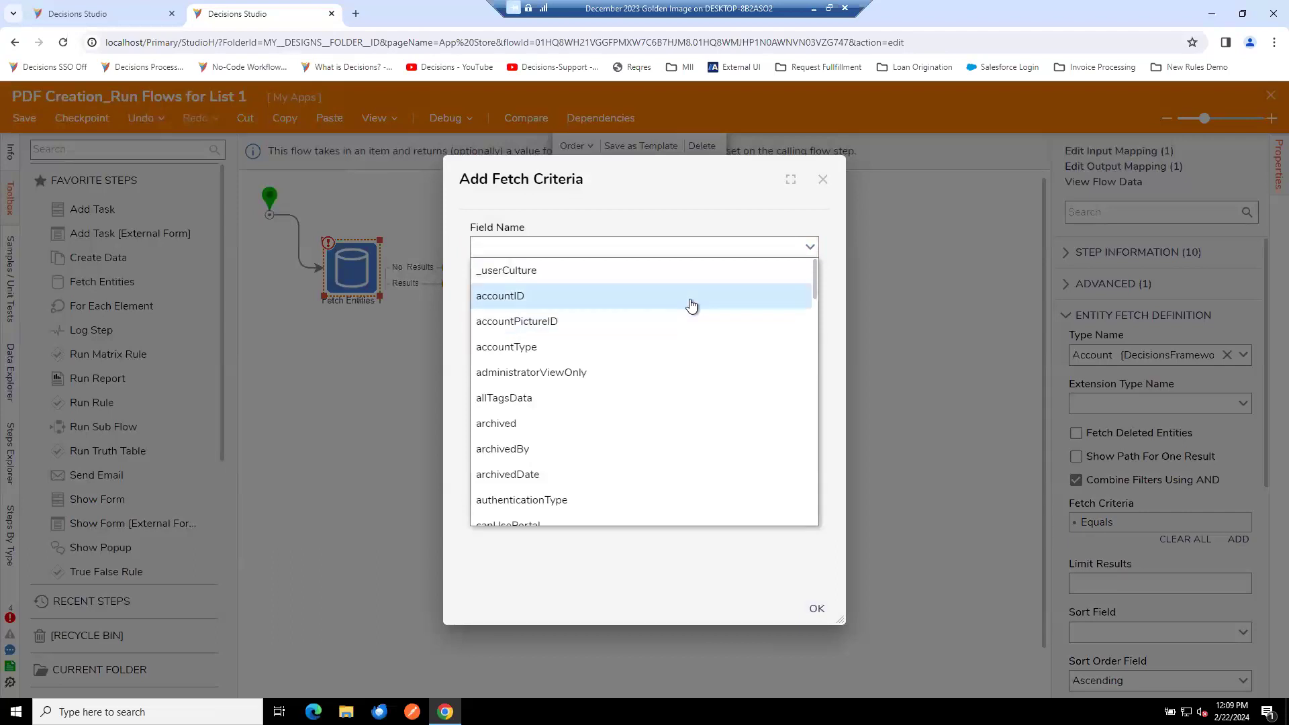
{"action": "left_click", "coordinate": [692, 305]}
{"action": "left_click", "coordinate": [819, 610]}
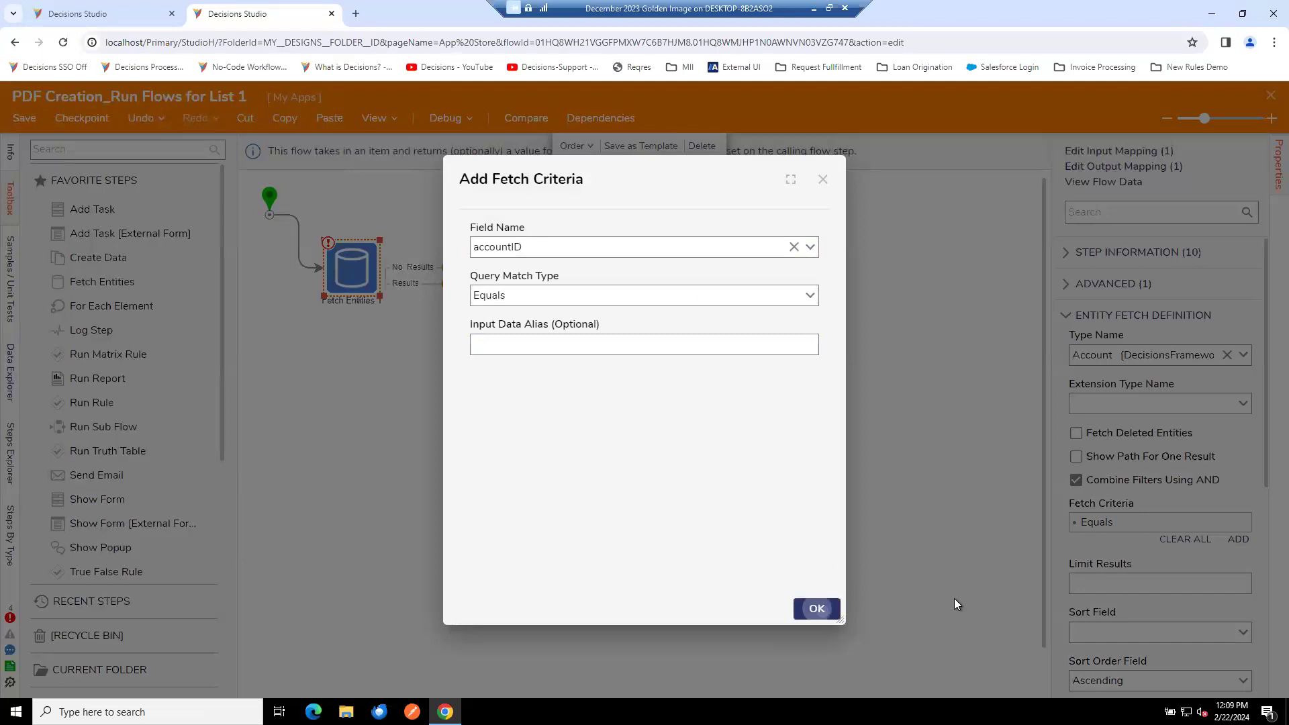
Map the account ID input of the Fetch Entities step to the flow's Input value.
{"action": "scroll", "coordinate": [1163, 578], "scroll_direction": "down", "scroll_amount": 4}
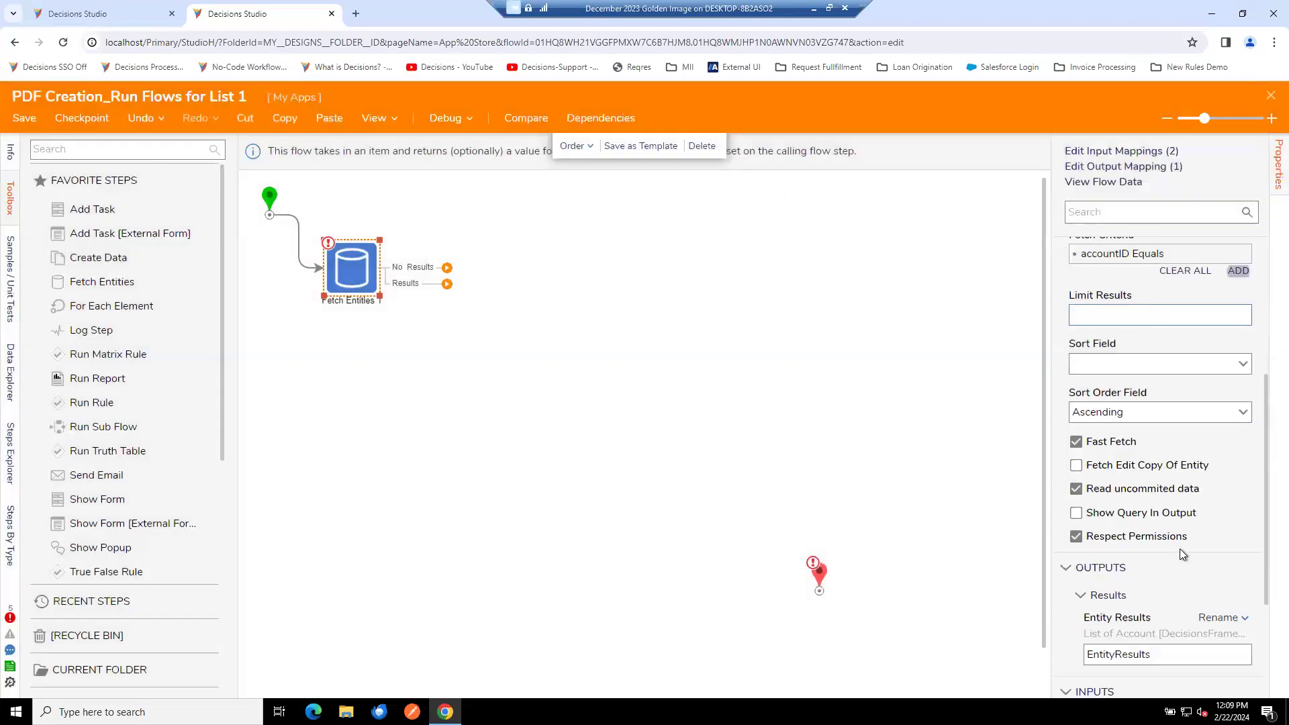
{"action": "scroll", "coordinate": [1181, 552], "scroll_direction": "down", "scroll_amount": 3}
{"action": "left_click", "coordinate": [1207, 569]}
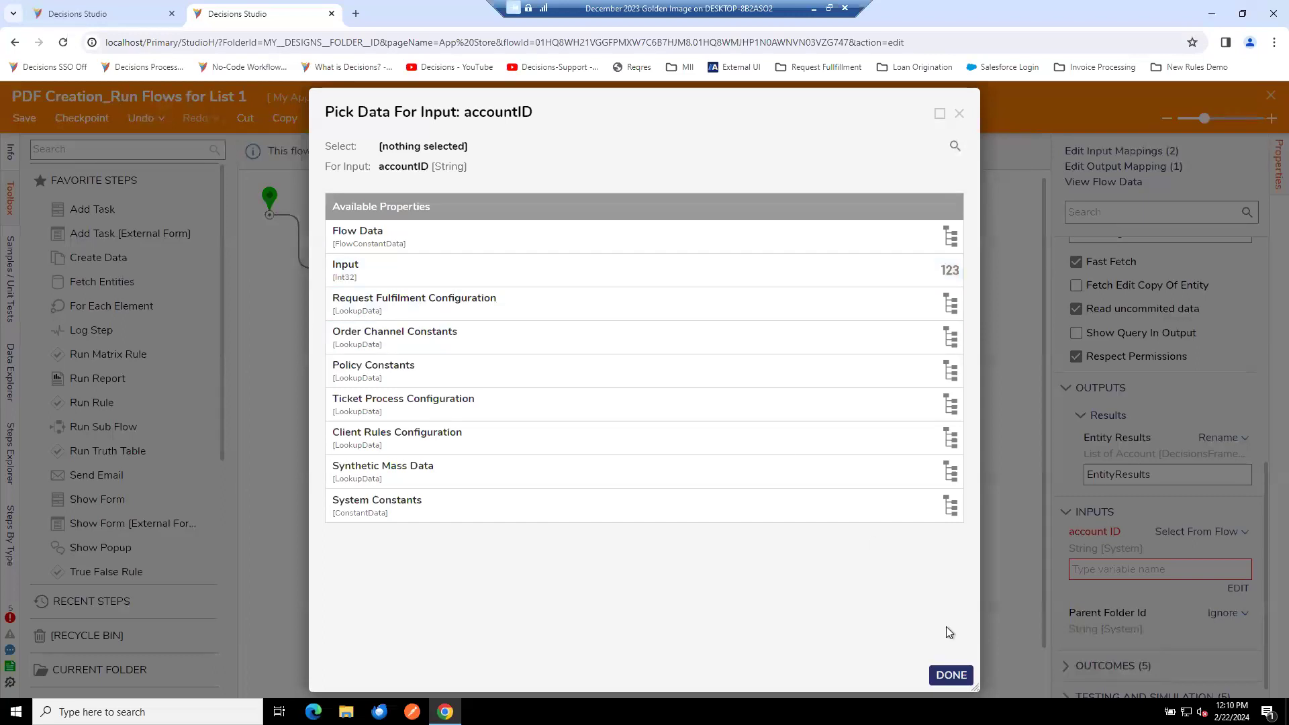
{"action": "left_click", "coordinate": [672, 269]}
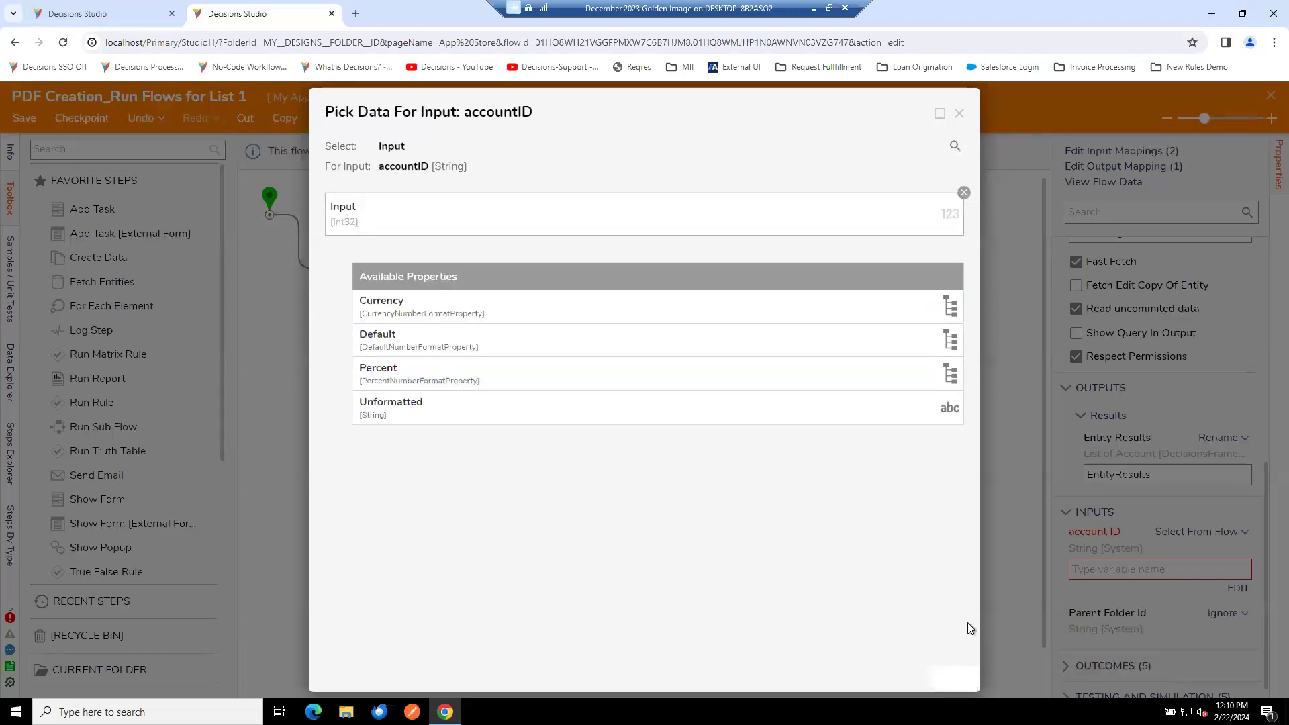
{"action": "left_click", "coordinate": [951, 674]}
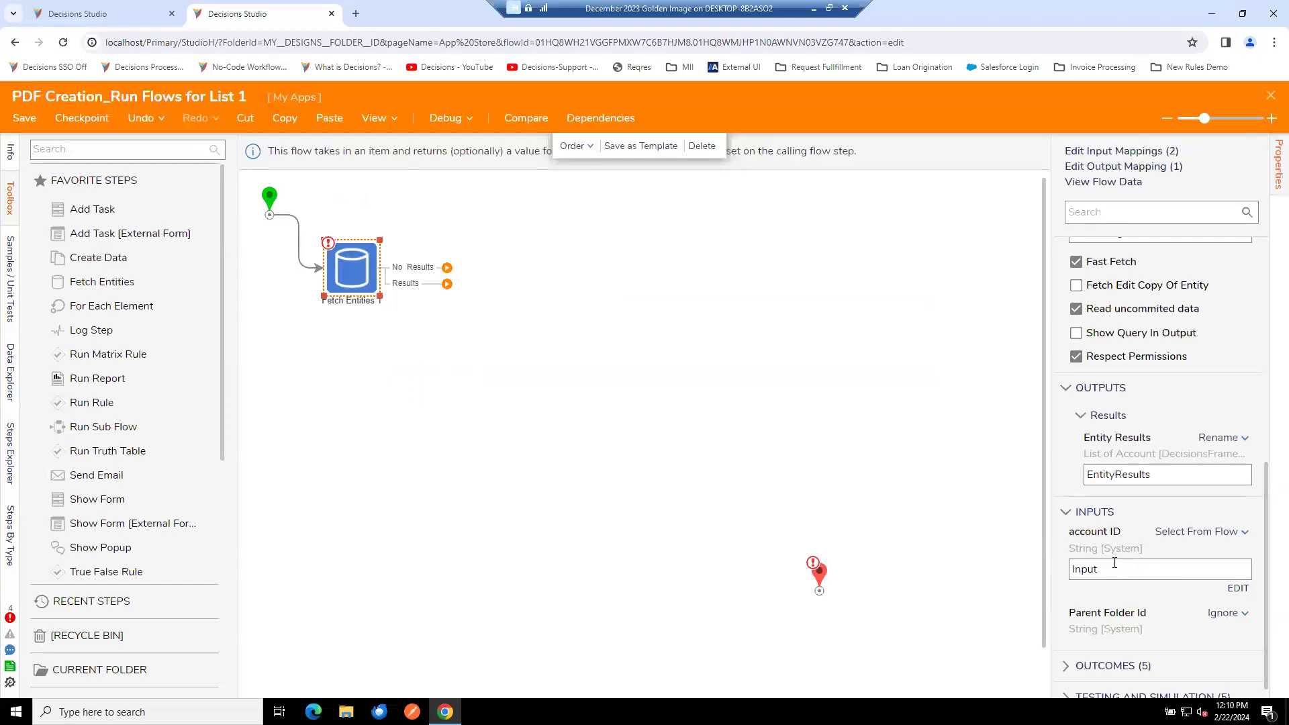
{"action": "scroll", "coordinate": [1117, 570], "scroll_direction": "up", "scroll_amount": 2}
{"action": "scroll", "coordinate": [1125, 597], "scroll_direction": "down", "scroll_amount": 1}
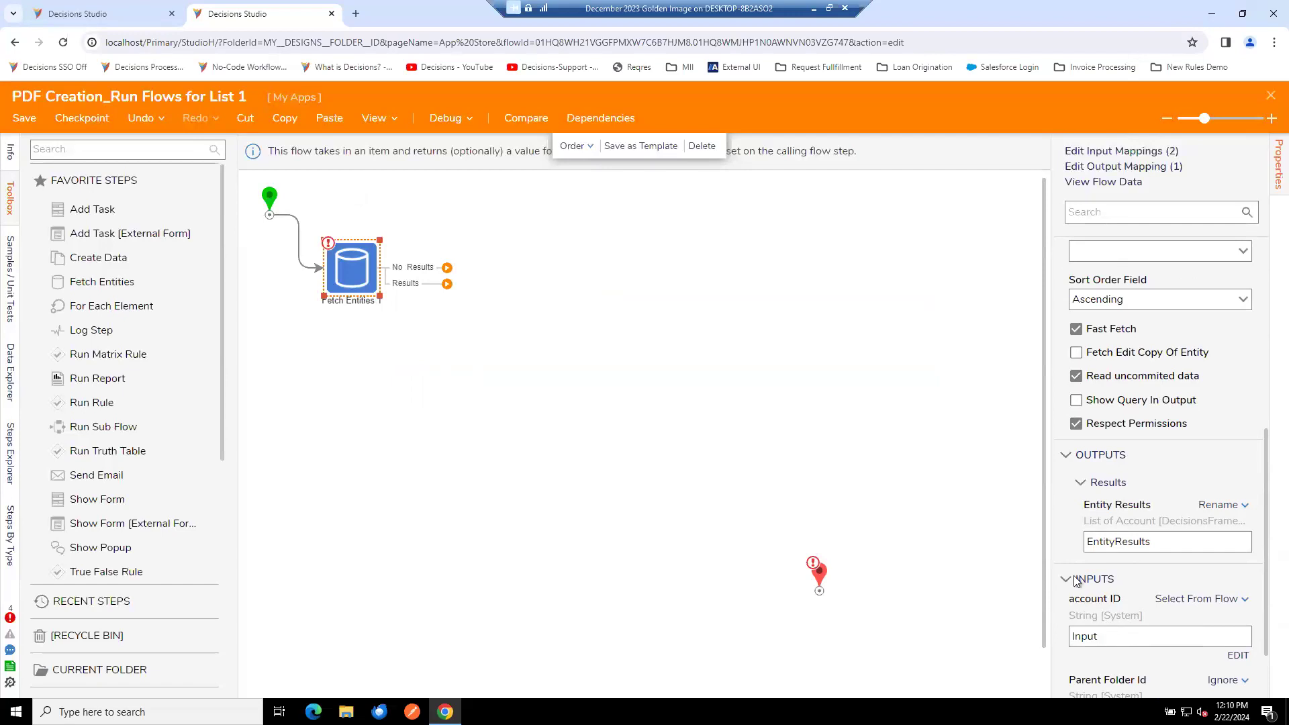
{"action": "left_click", "coordinate": [495, 366]}
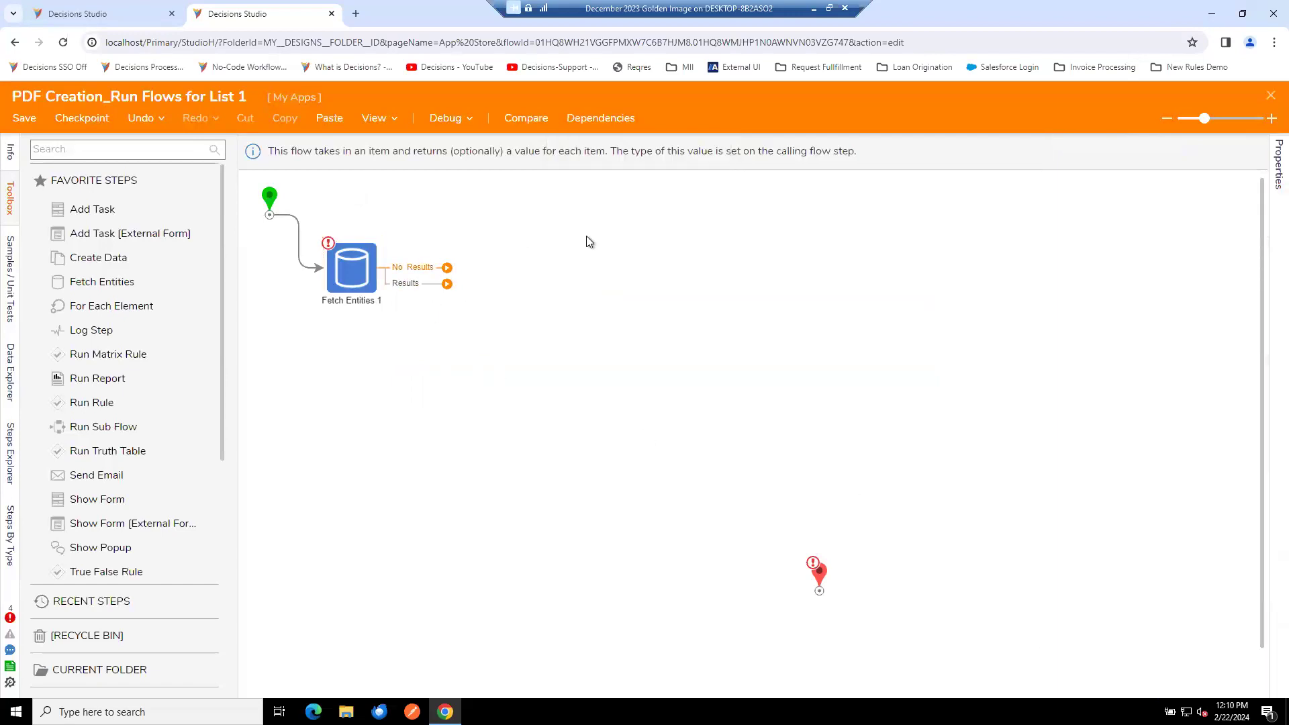
Connect the Results outcome of Fetch Entities to the end step and set its Output Data to the constant Sample.
{"action": "left_click_drag", "start_coordinate": [817, 570], "coordinate": [775, 505]}
{"action": "left_click_drag", "start_coordinate": [436, 284], "coordinate": [779, 510]}
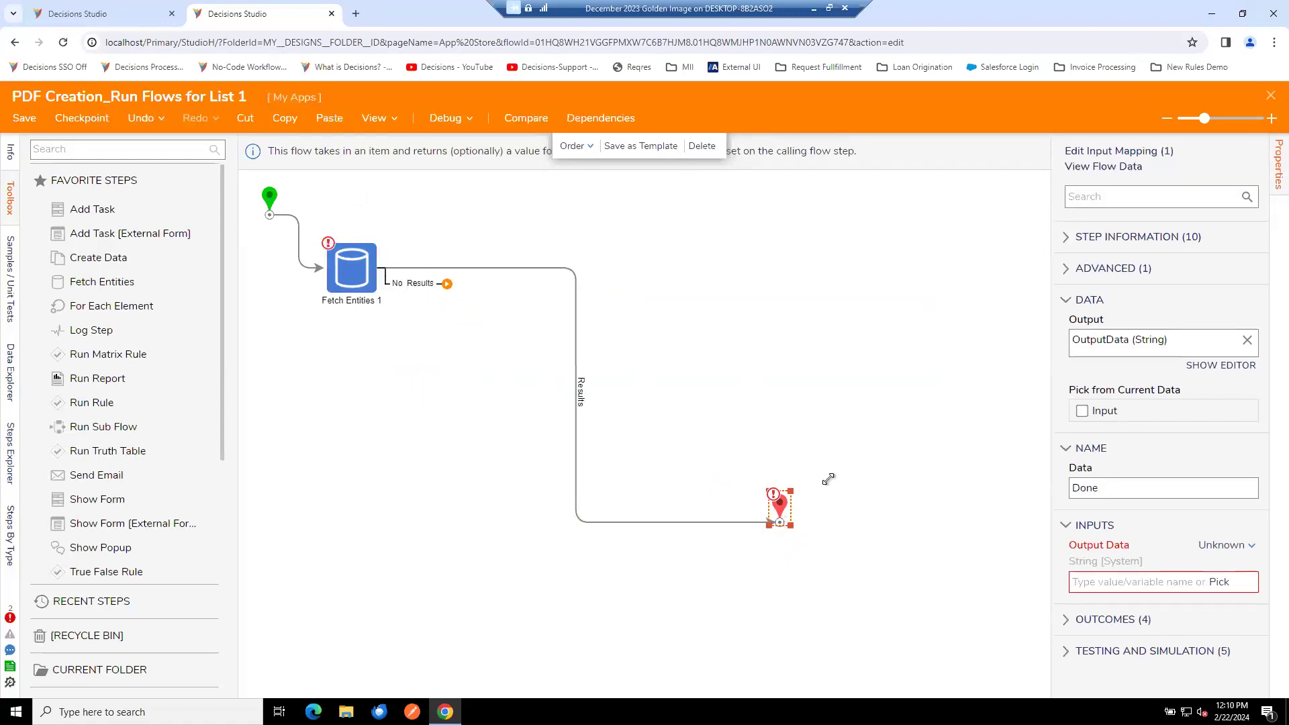
{"action": "left_click", "coordinate": [1240, 554]}
{"action": "left_click", "coordinate": [1155, 473]}
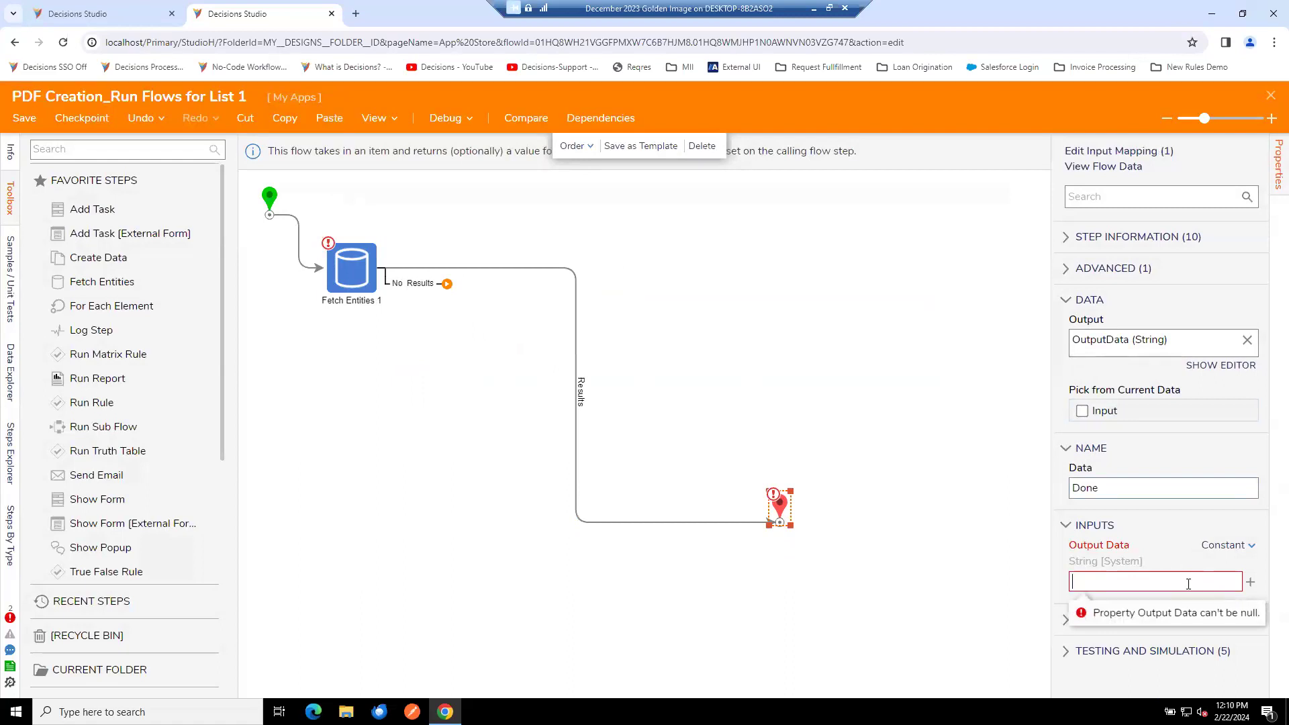
{"action": "type", "text": "Sample"}
{"action": "left_click", "coordinate": [795, 440]}
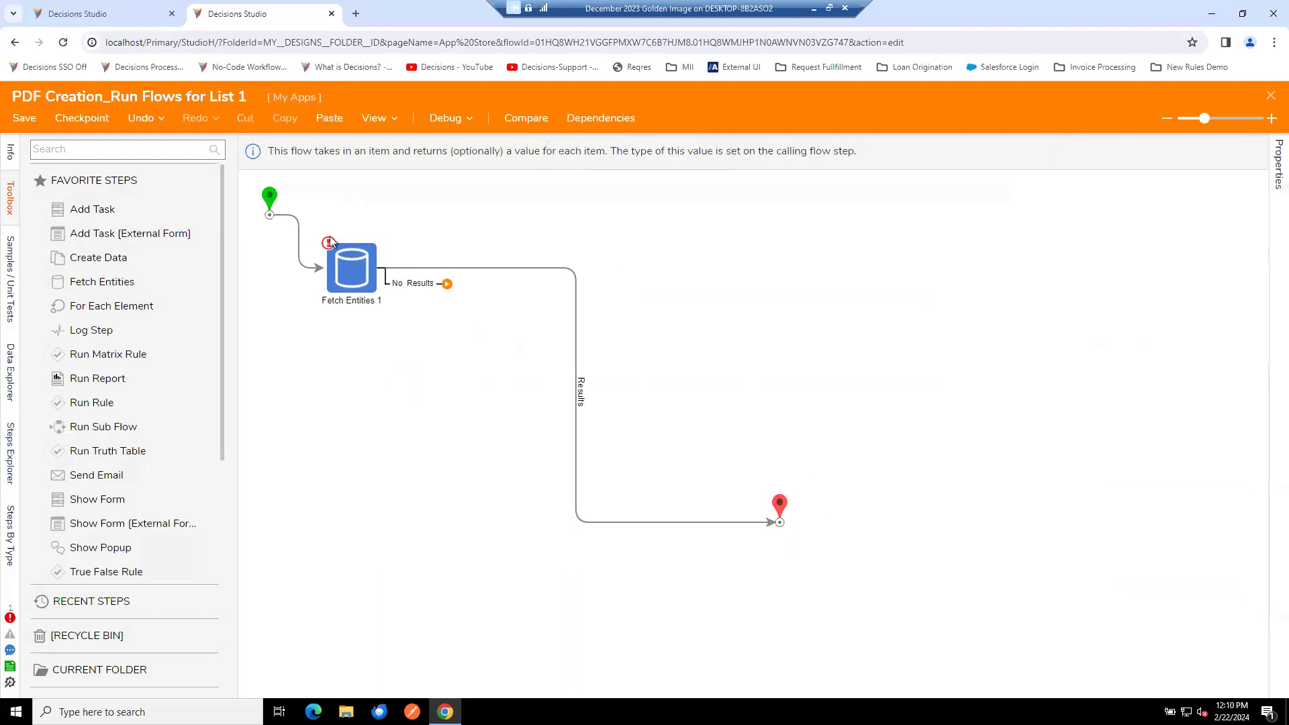
Connect the No Results outcome of Fetch Entities to the end step, and save and close the inner flow.
{"action": "left_click", "coordinate": [25, 118]}
{"action": "left_click", "coordinate": [818, 459]}
{"action": "left_click_drag", "start_coordinate": [447, 283], "coordinate": [779, 522]}
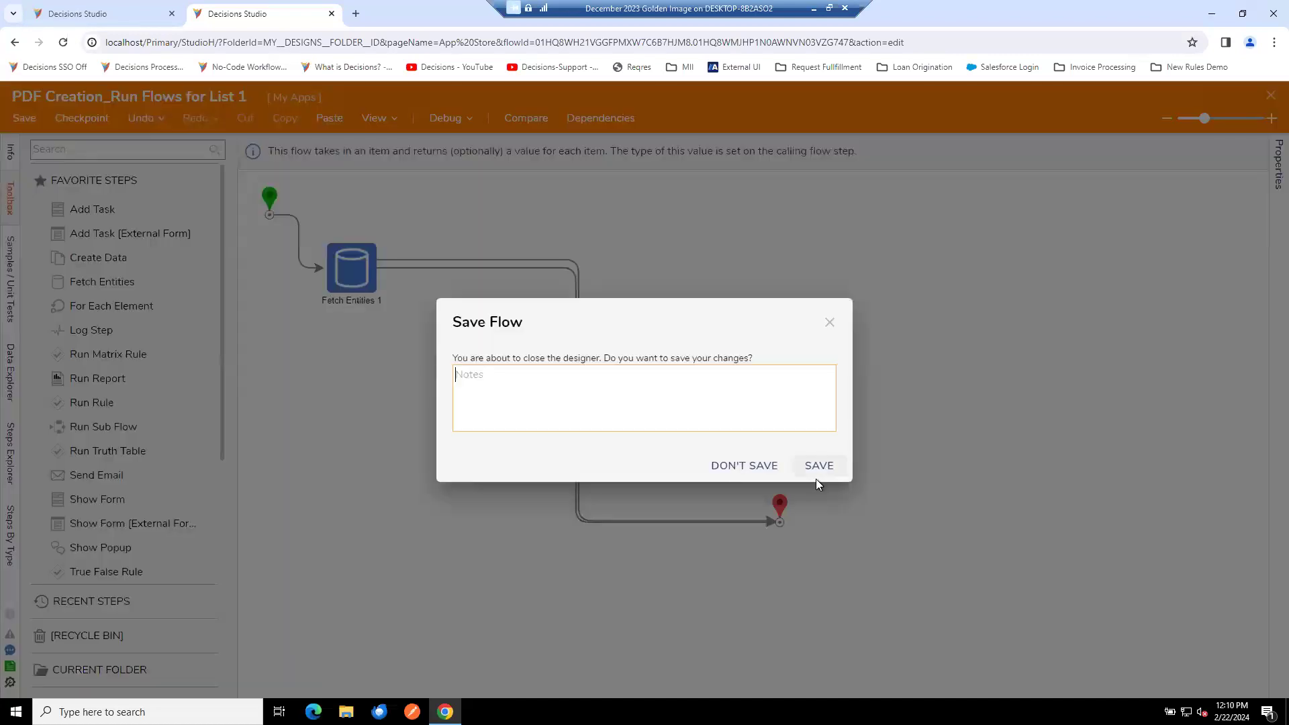
{"action": "left_click", "coordinate": [817, 465]}
Connect the Run Flows for List step to the end step and set its Input List to the constants 1, 2 and 3.
{"action": "left_click_drag", "start_coordinate": [526, 210], "coordinate": [767, 451]}
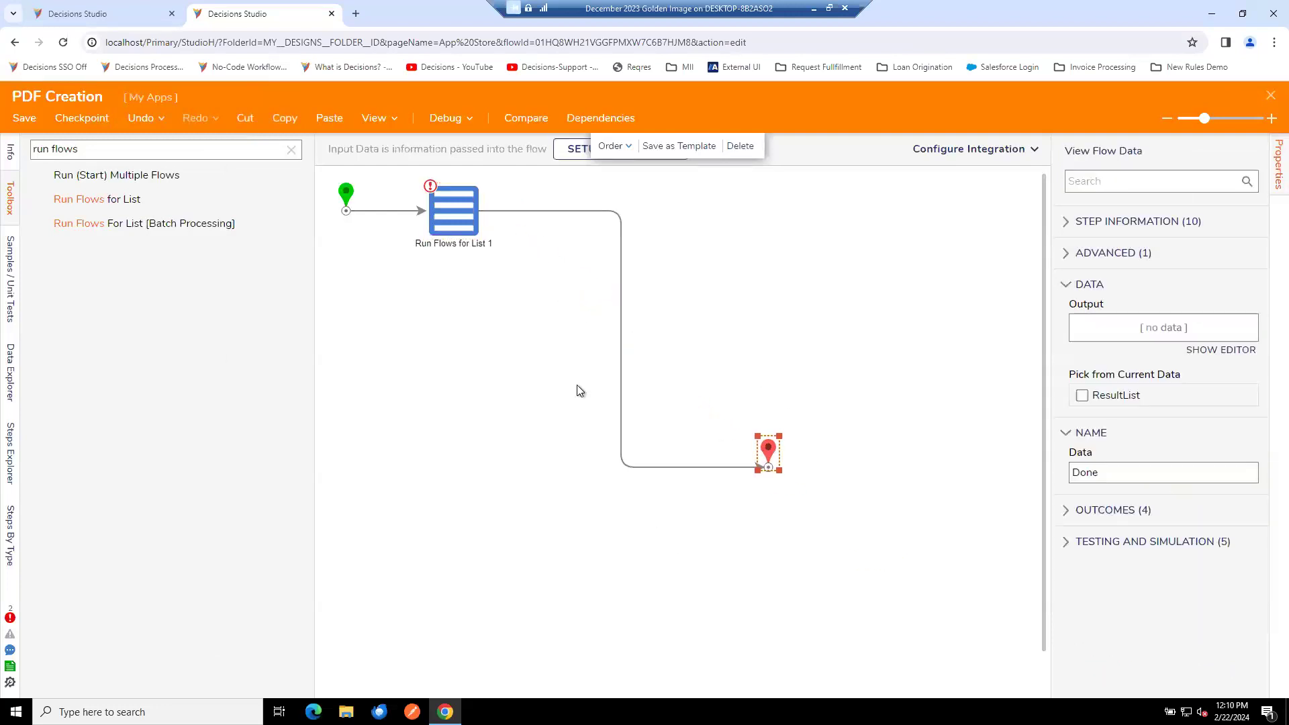
{"action": "left_click", "coordinate": [462, 231]}
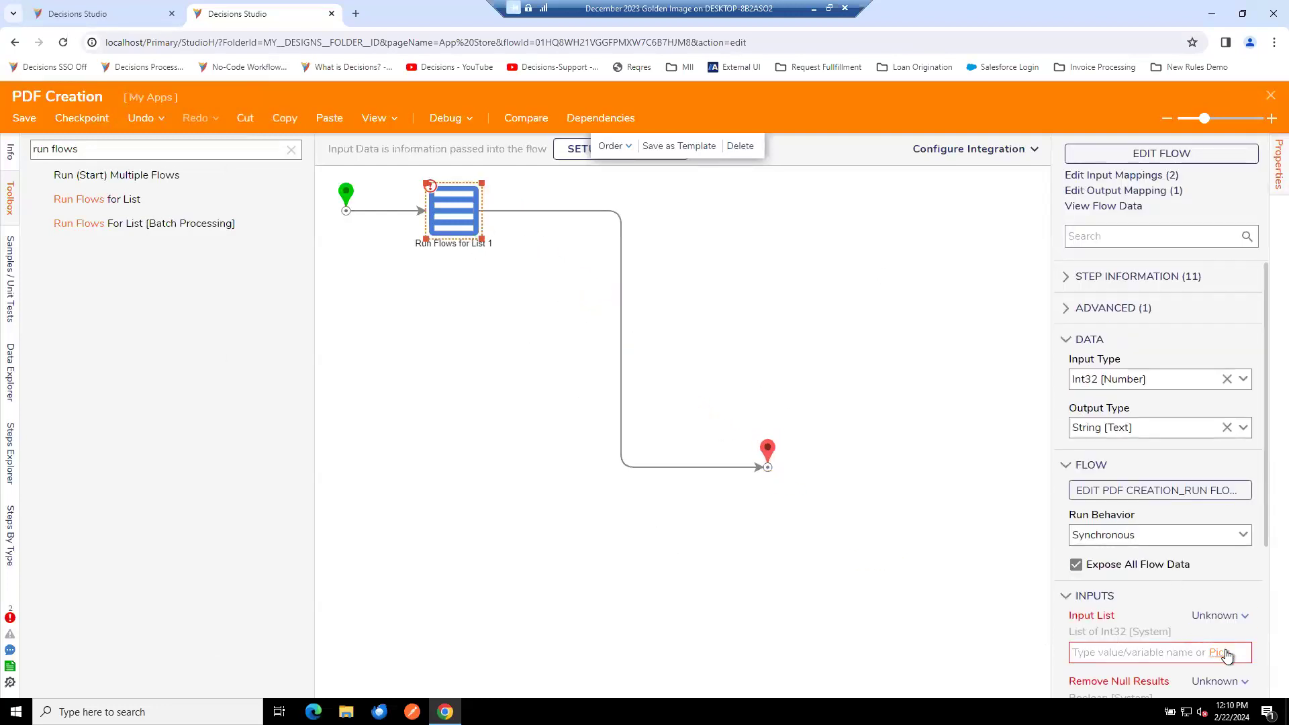
{"action": "left_click", "coordinate": [1218, 616]}
{"action": "left_click", "coordinate": [1134, 537]}
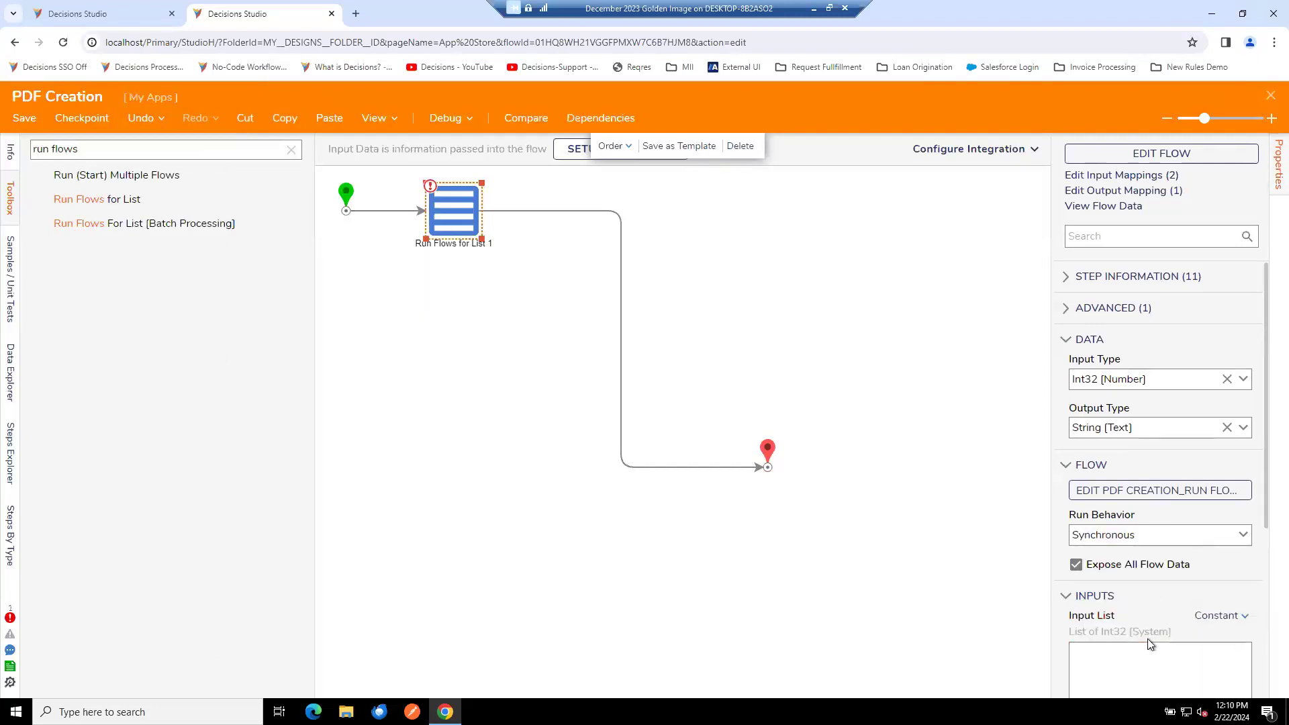
{"action": "left_click", "coordinate": [1149, 644]}
{"action": "type", "text": "1"}
{"action": "key", "text": "Return"}
{"action": "type", "text": "2 "}
{"action": "type", "text": "3"}
Set the Remove Null Results input of the Run Flows for List step to Ignore.
{"action": "scroll", "coordinate": [1149, 644], "scroll_direction": "down", "scroll_amount": 4}
{"action": "left_click", "coordinate": [1218, 456]}
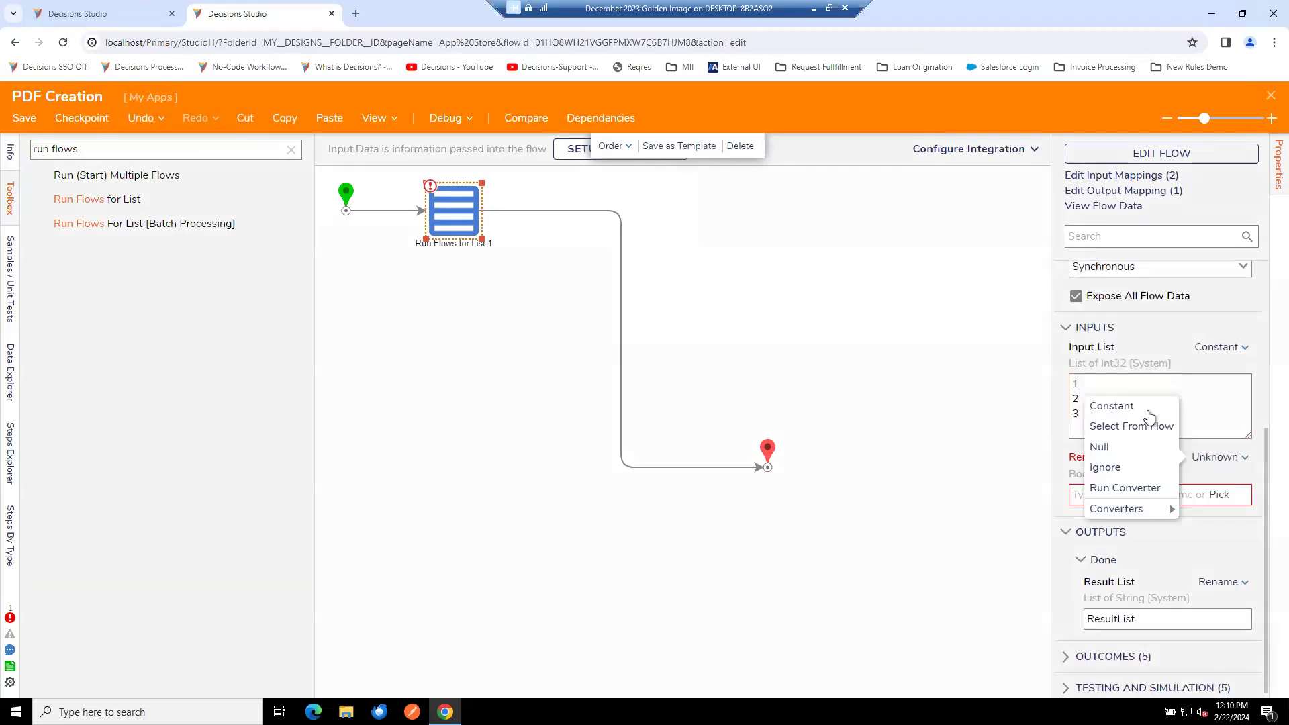
{"action": "left_click", "coordinate": [1128, 467]}
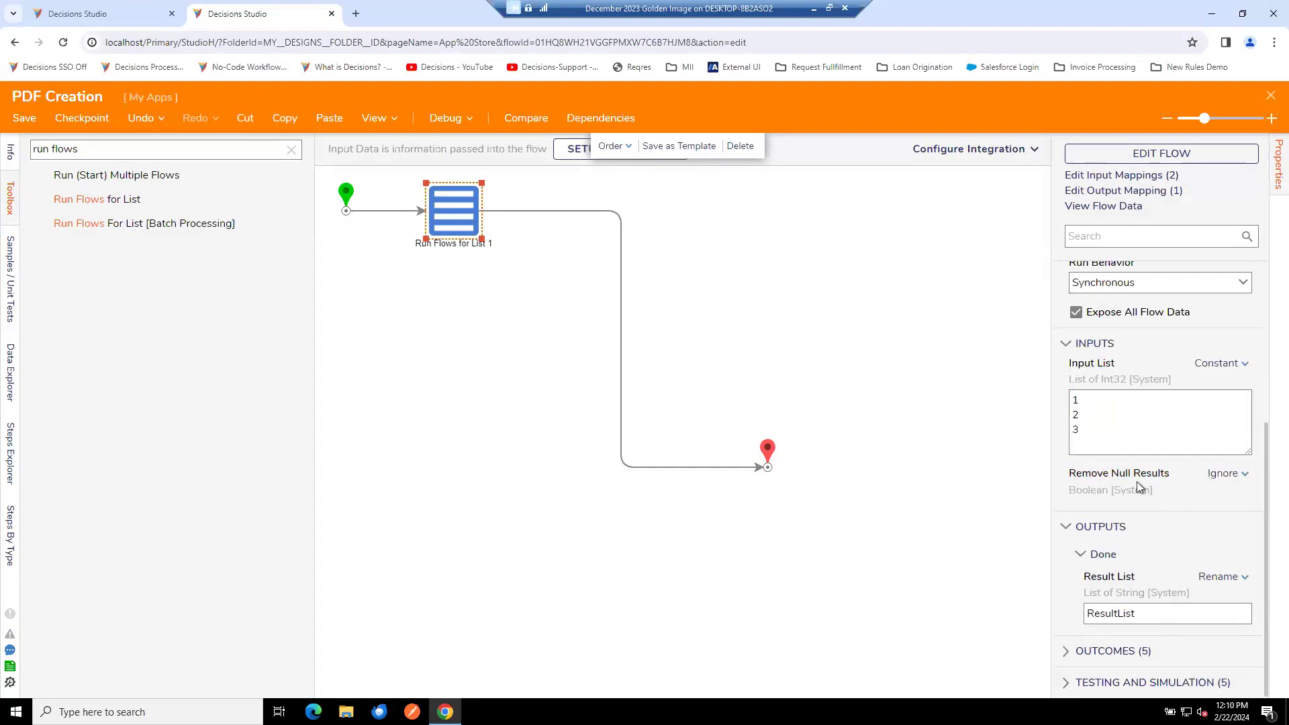
{"action": "left_click", "coordinate": [466, 423]}
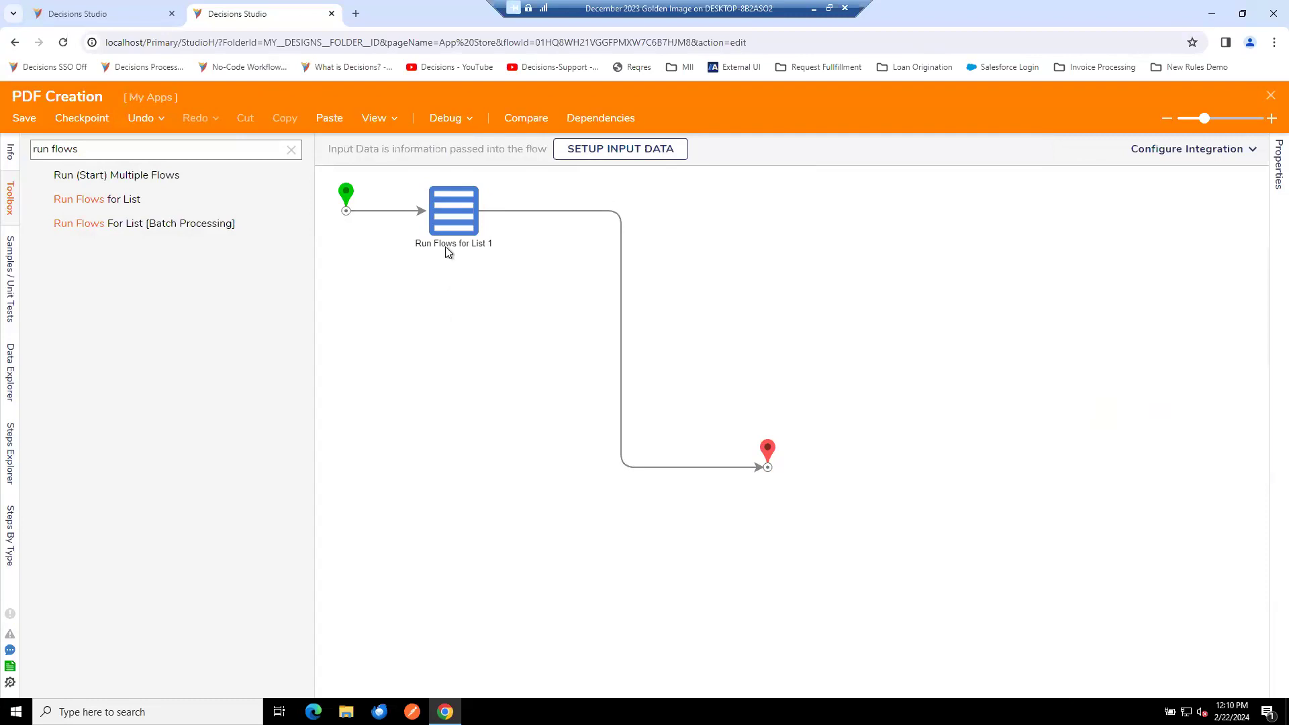
Debug the PDF Creation flow and view the output data of the Run Flows for List step.
{"action": "left_click", "coordinate": [453, 127]}
{"action": "left_click", "coordinate": [586, 336]}
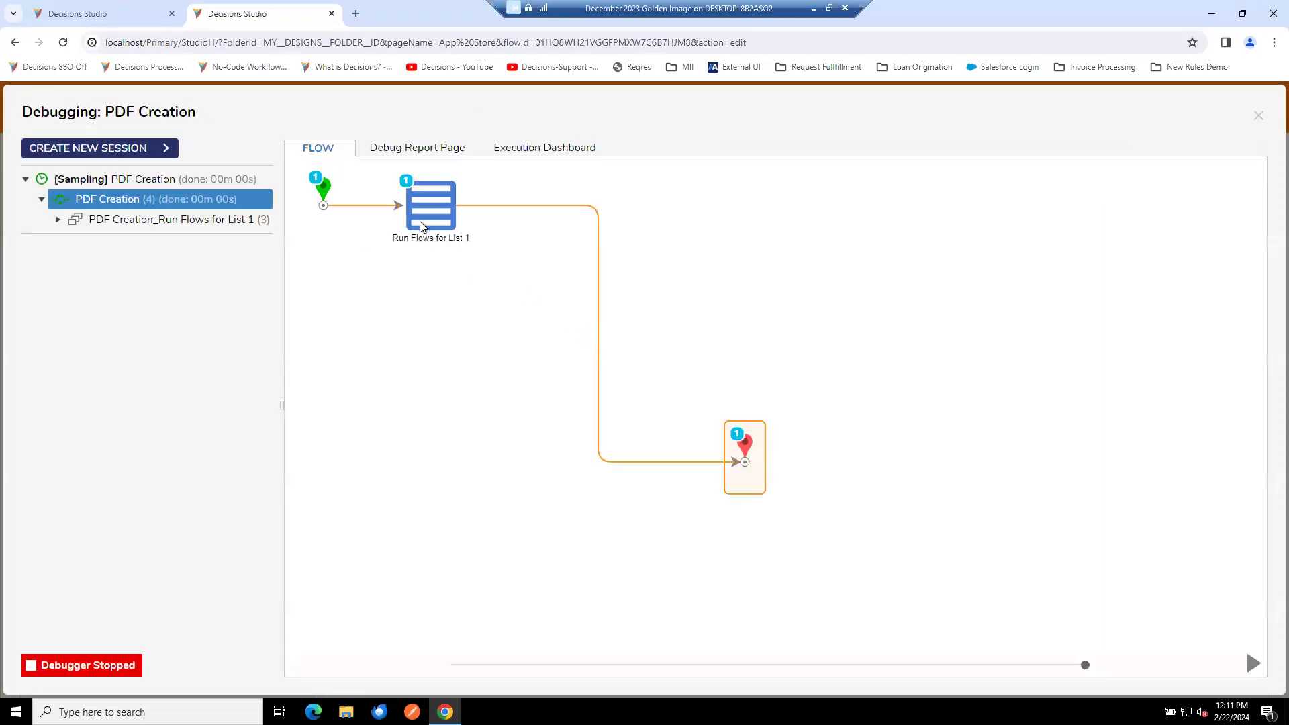
{"action": "left_click", "coordinate": [438, 223]}
{"action": "left_click", "coordinate": [510, 229]}
{"action": "left_click", "coordinate": [677, 259]}
{"action": "left_click_drag", "start_coordinate": [577, 376], "coordinate": [571, 363]}
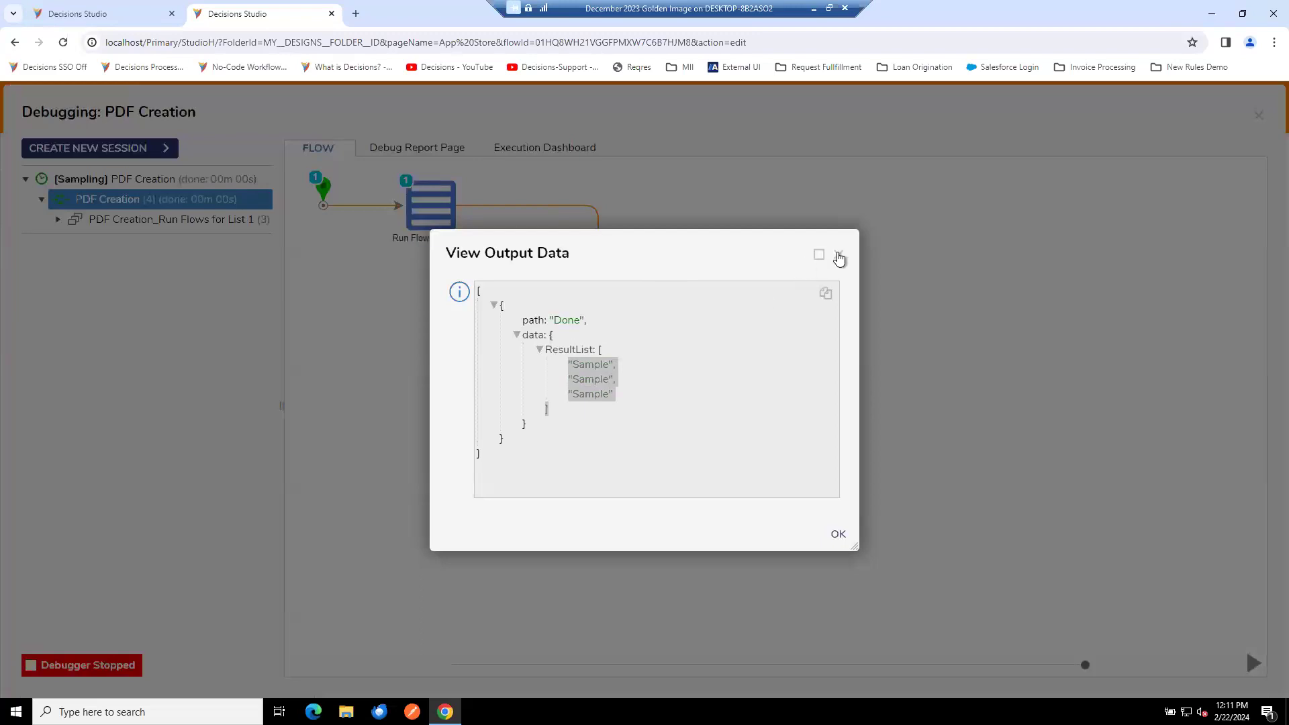
{"action": "left_click", "coordinate": [838, 254]}
Inspect the execution path of the first inner flow run in the debug session, and close the debugger.
{"action": "left_click", "coordinate": [58, 219]}
{"action": "left_click", "coordinate": [141, 238]}
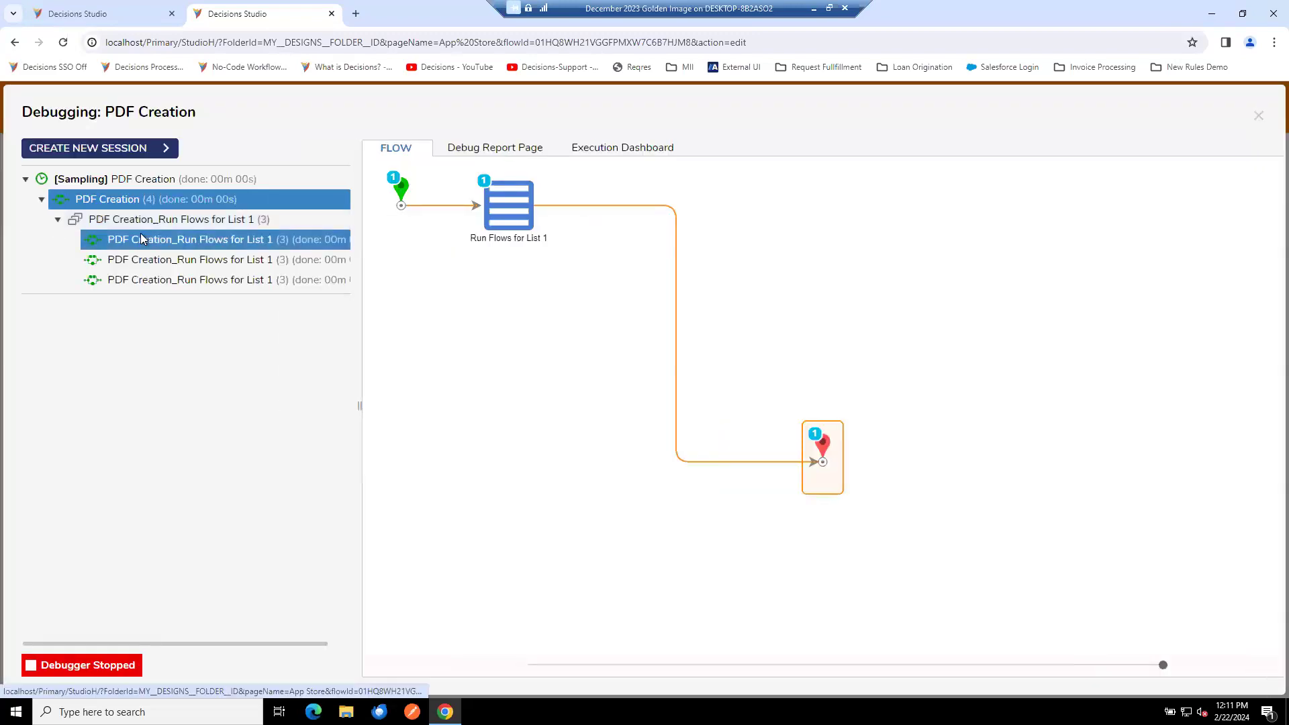
{"action": "left_click", "coordinate": [273, 239]}
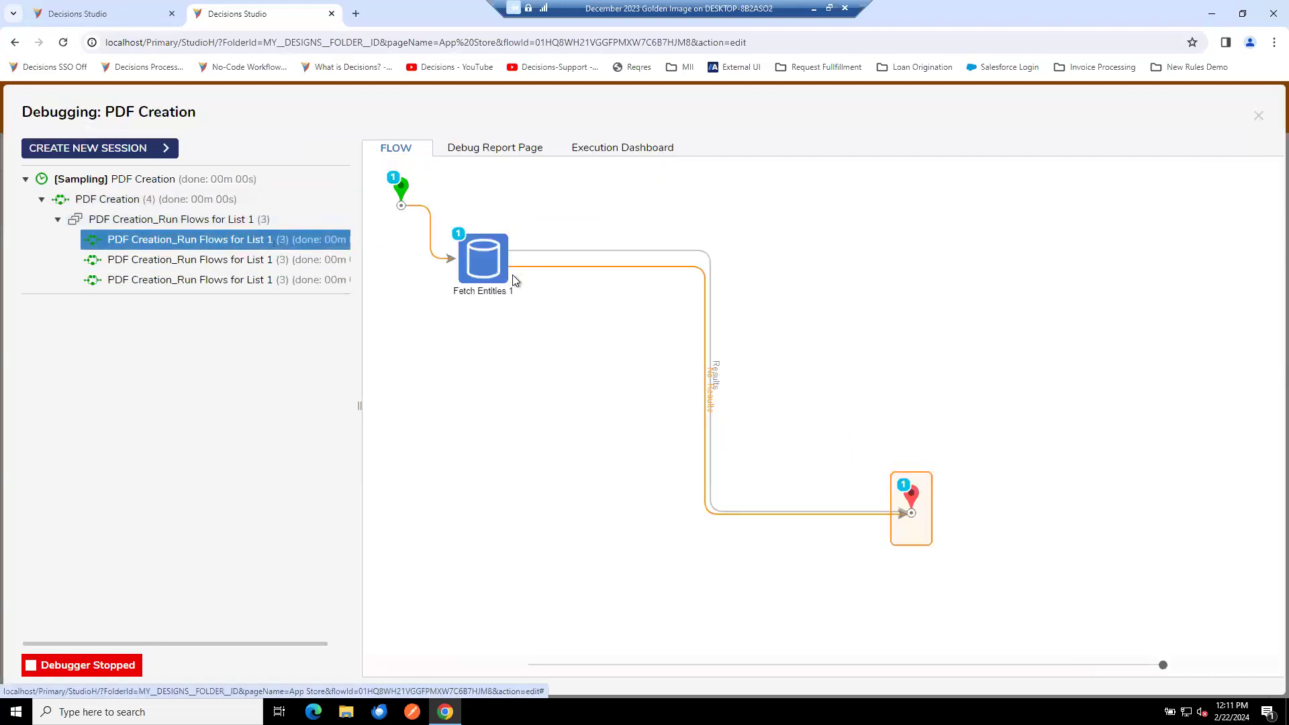
{"action": "left_click", "coordinate": [1259, 119]}
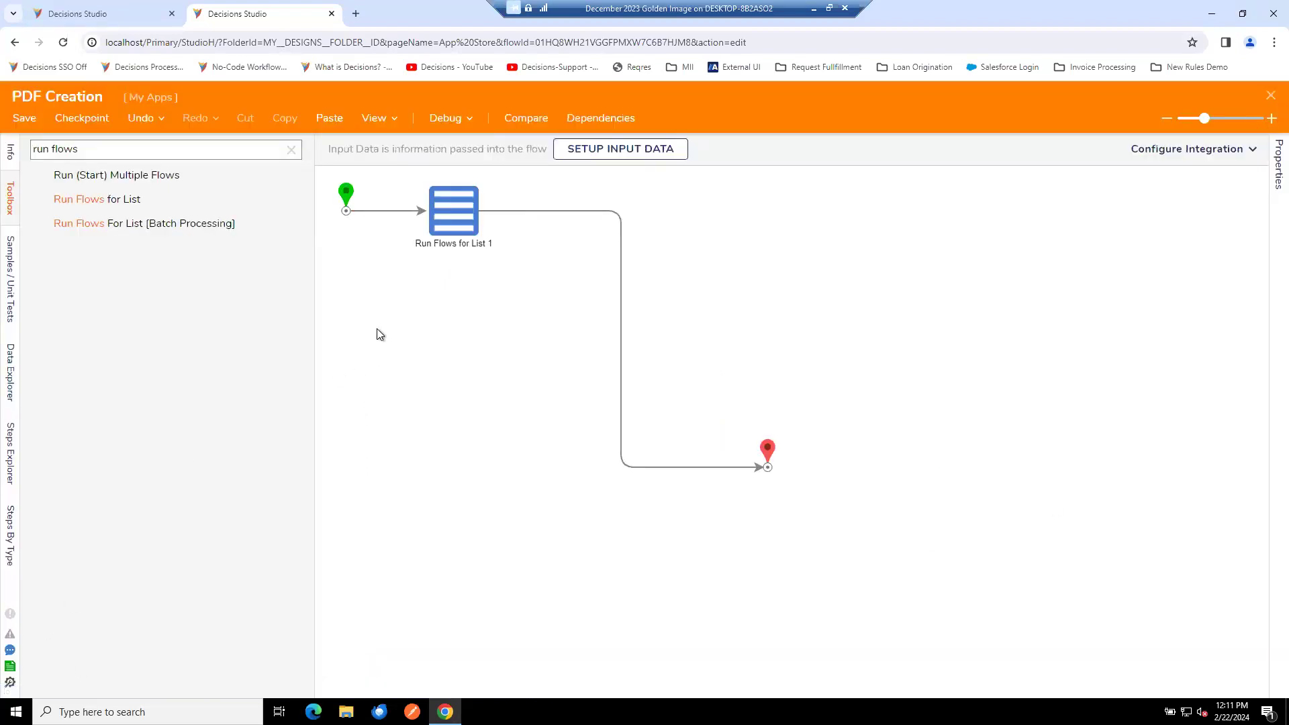
Save the PDF Creation flow and close the designer.
{"action": "left_click", "coordinate": [442, 231]}
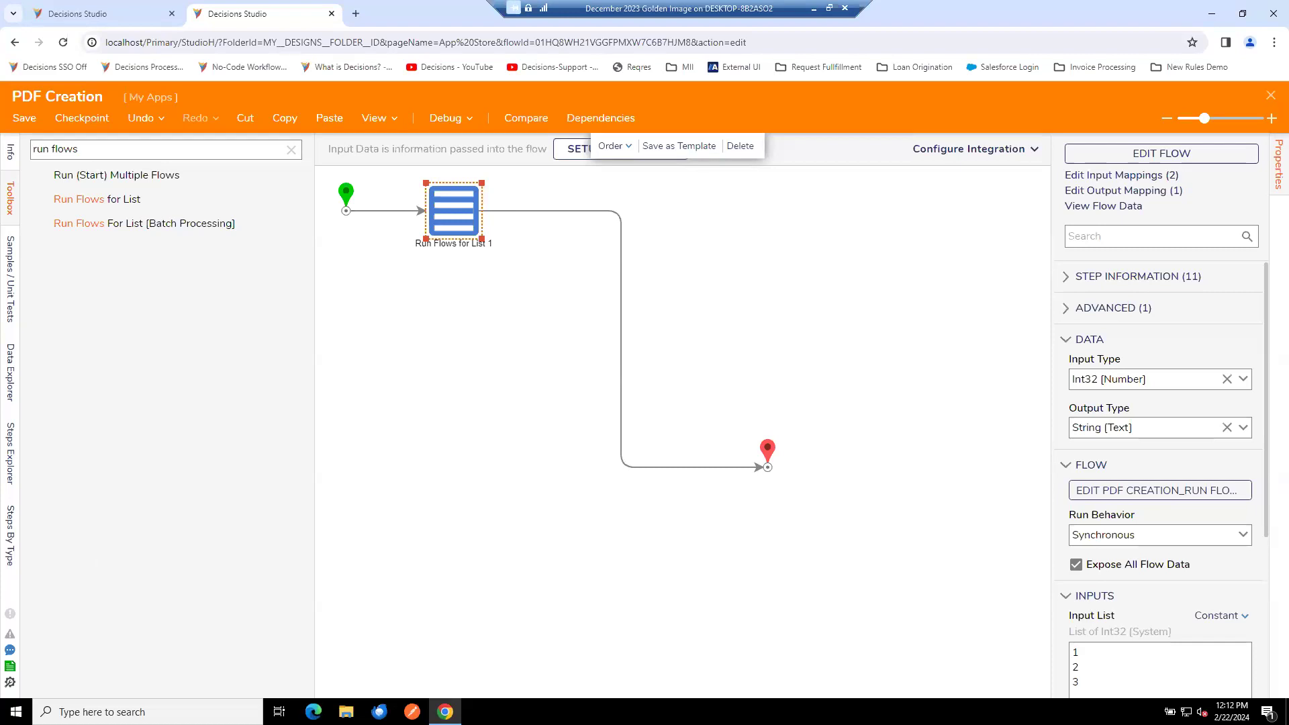
{"action": "left_click", "coordinate": [24, 118]}
{"action": "left_click", "coordinate": [800, 457]}
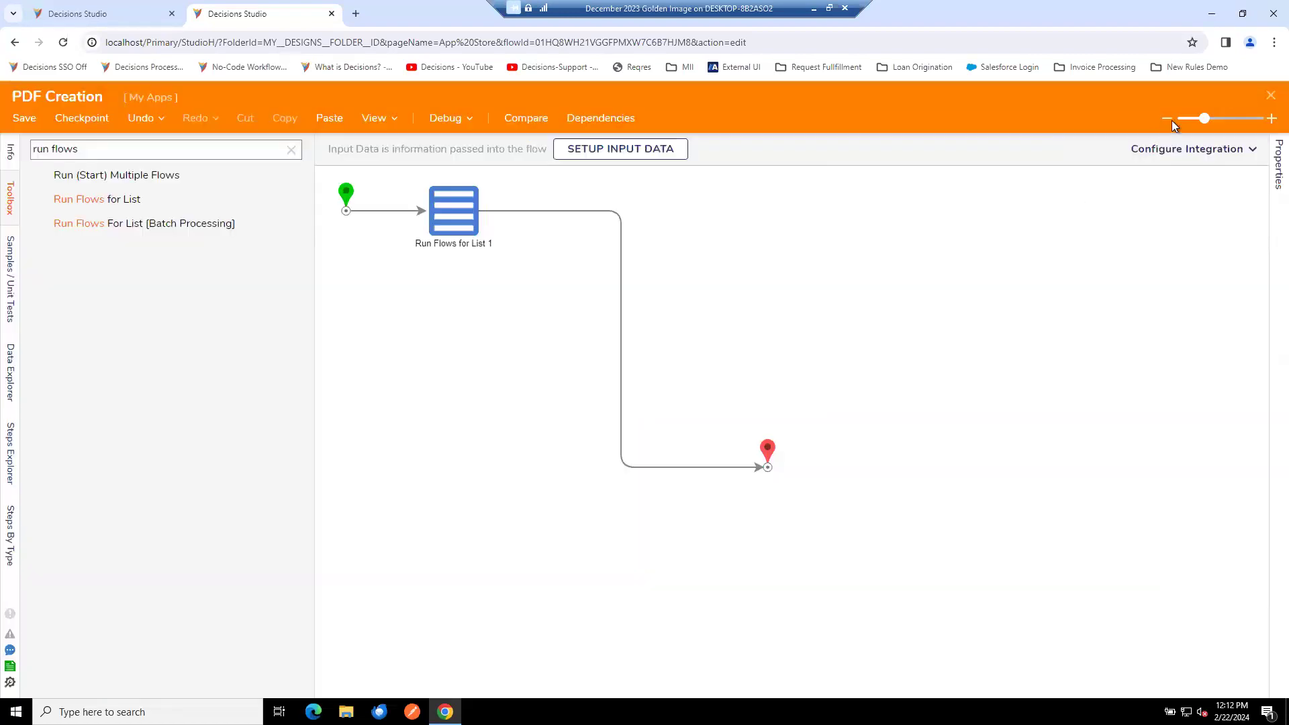
{"action": "left_click", "coordinate": [1265, 97]}
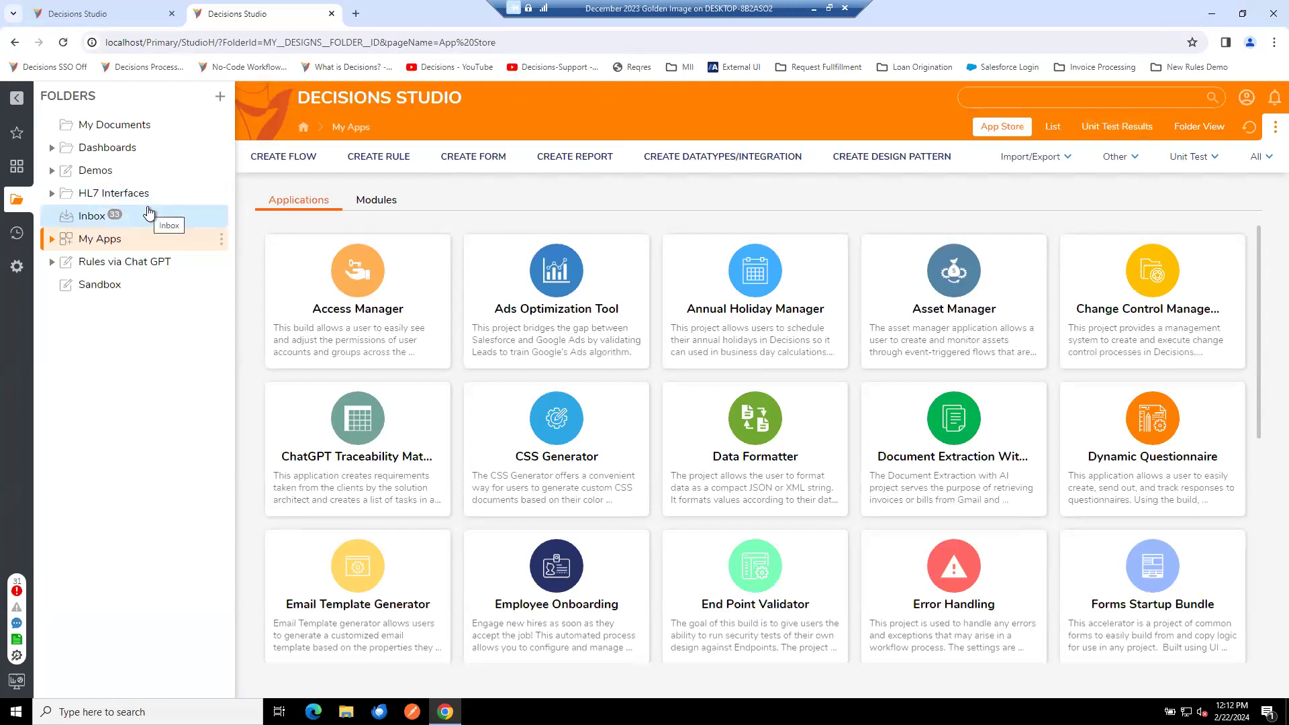
{"action": "left_click", "coordinate": [751, 165]}
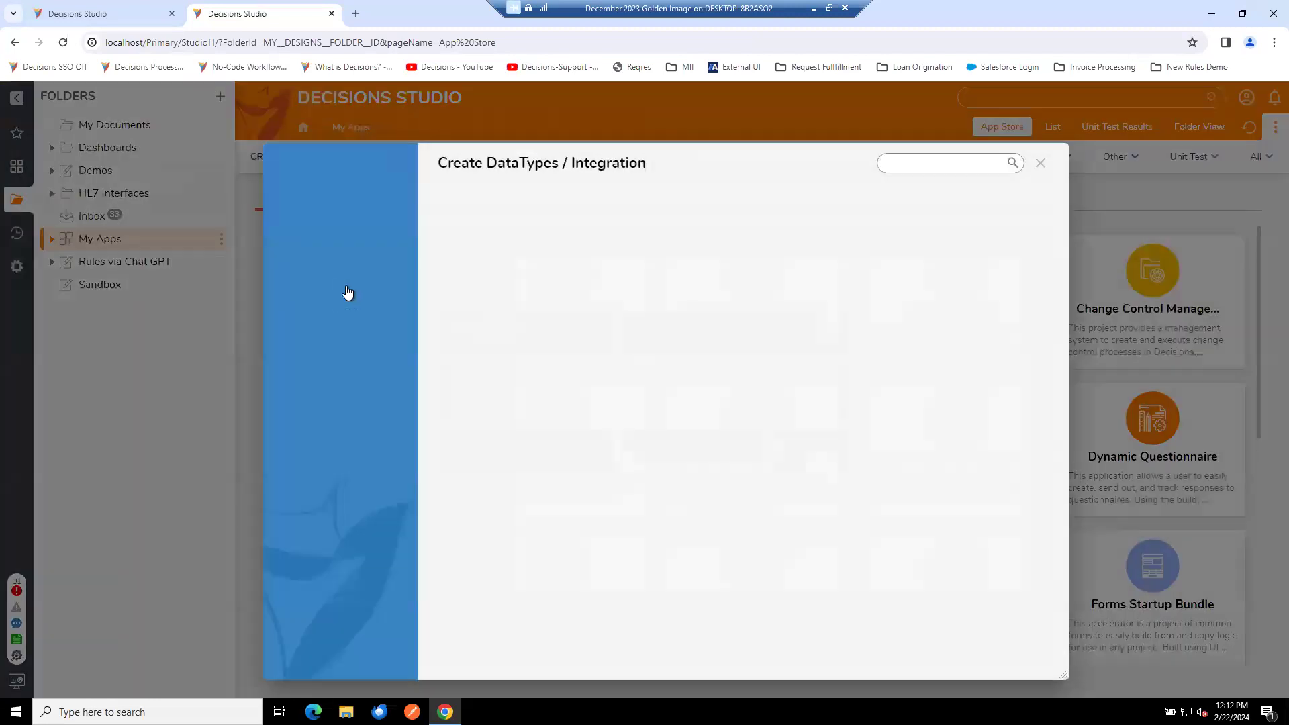
{"action": "left_click", "coordinate": [360, 261]}
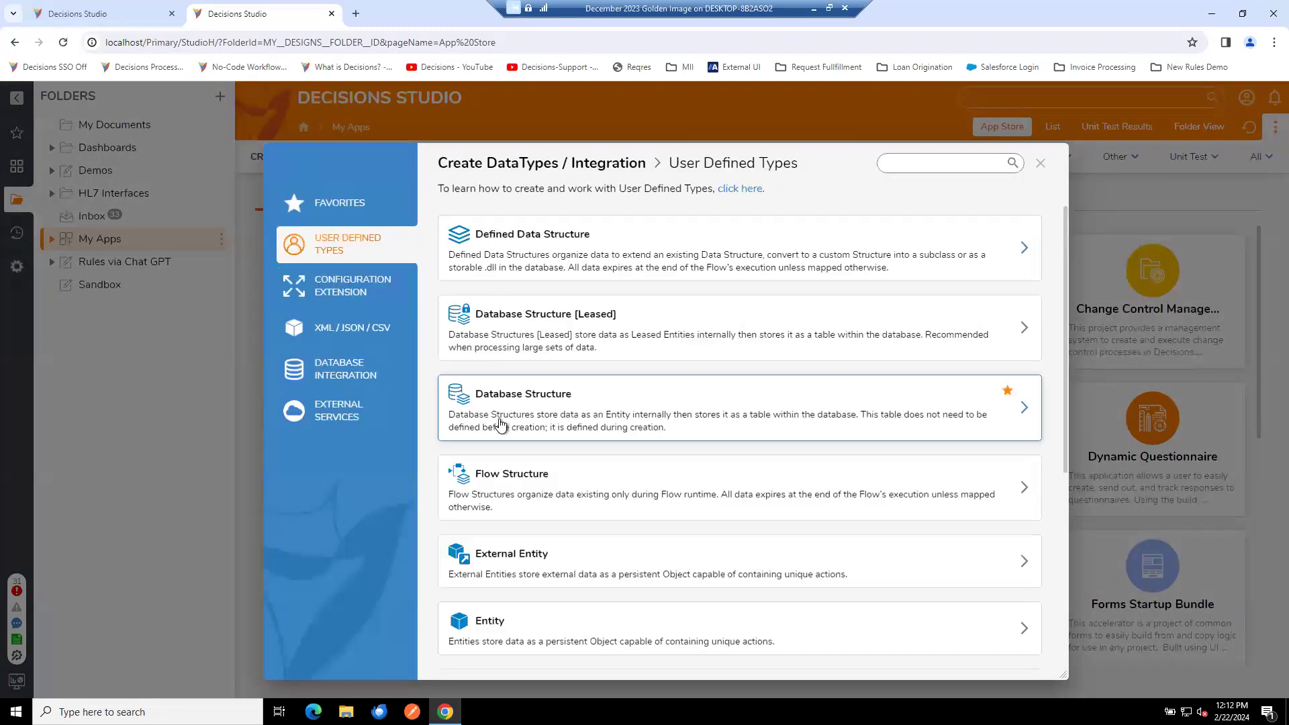
{"action": "scroll", "coordinate": [500, 423], "scroll_direction": "down", "scroll_amount": 2}
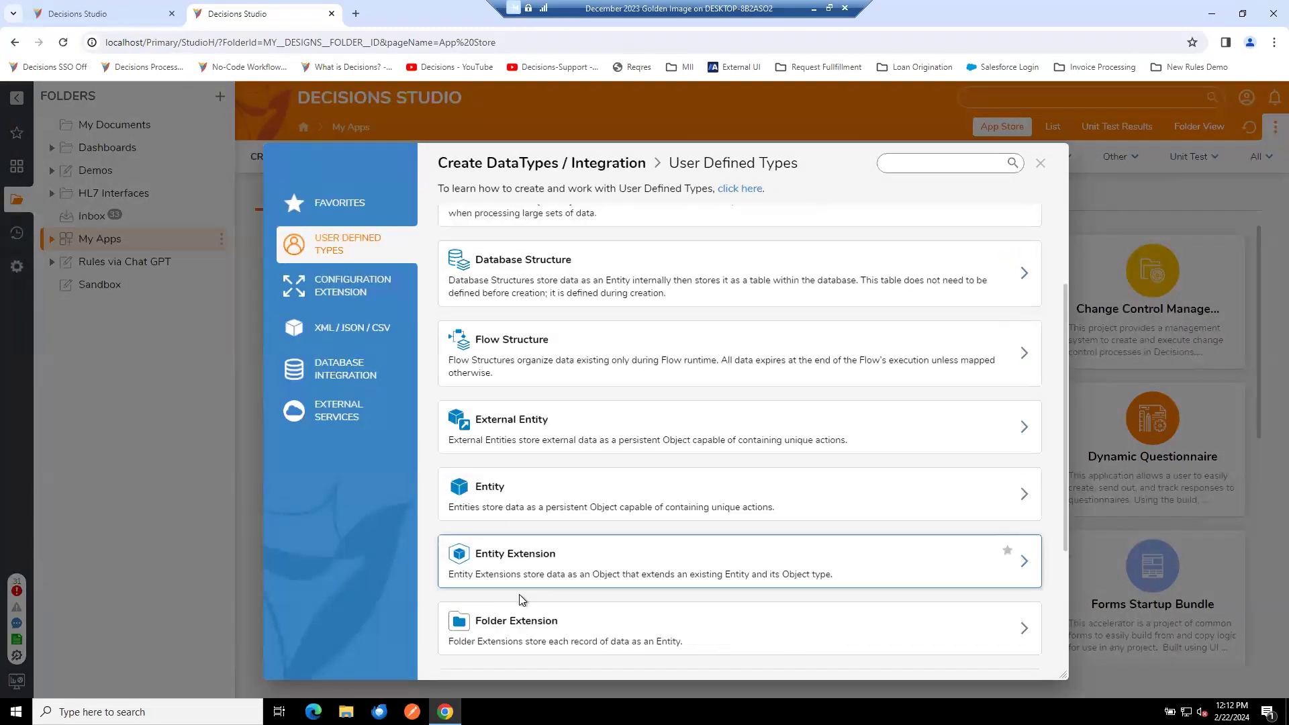
{"action": "left_click", "coordinate": [1041, 166]}
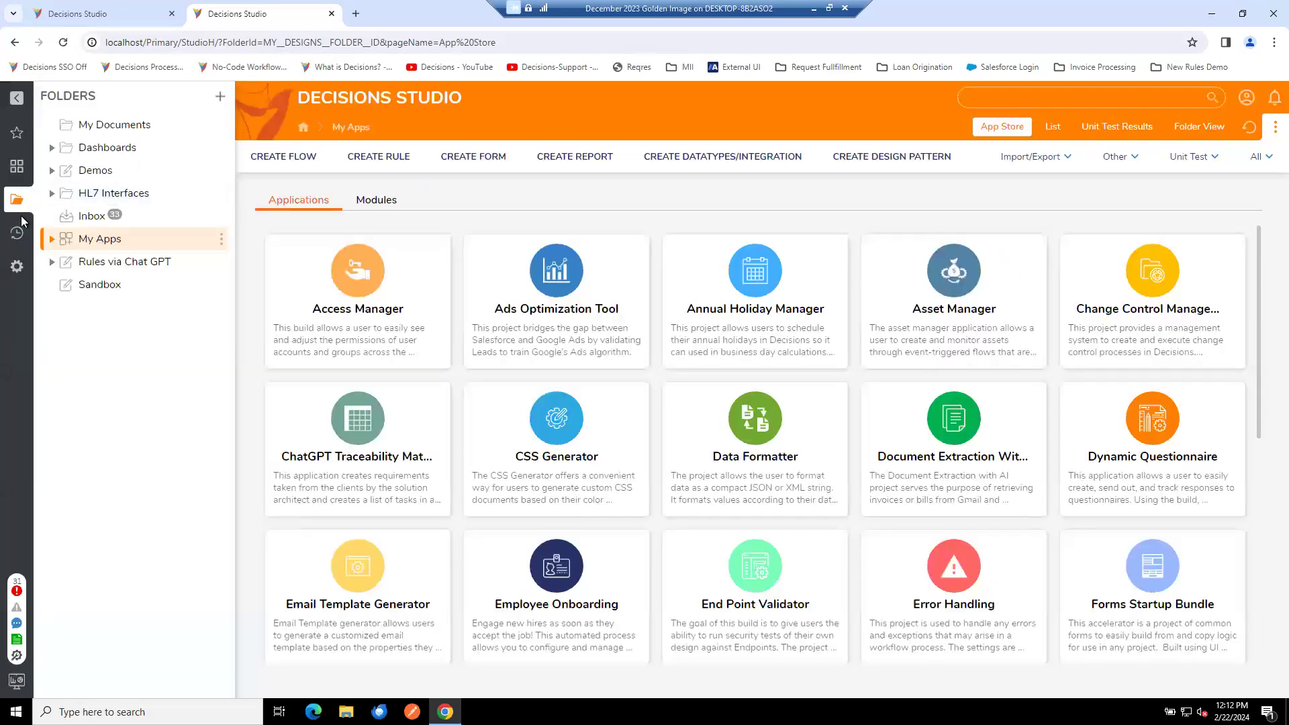
Create a Case Entity structure named Test with a Name field of type String, and dismiss the Code Compile notifications.
{"action": "left_click", "coordinate": [722, 163]}
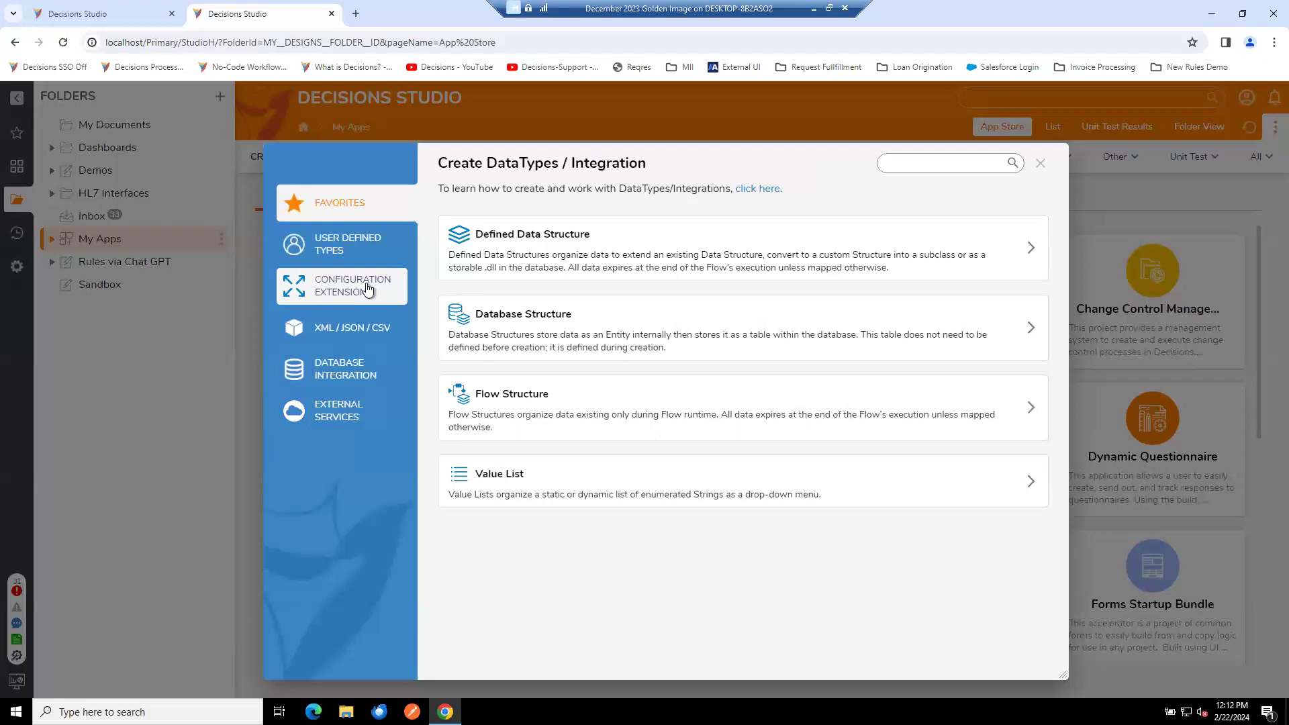
{"action": "left_click", "coordinate": [360, 258]}
{"action": "scroll", "coordinate": [571, 497], "scroll_direction": "down", "scroll_amount": 2}
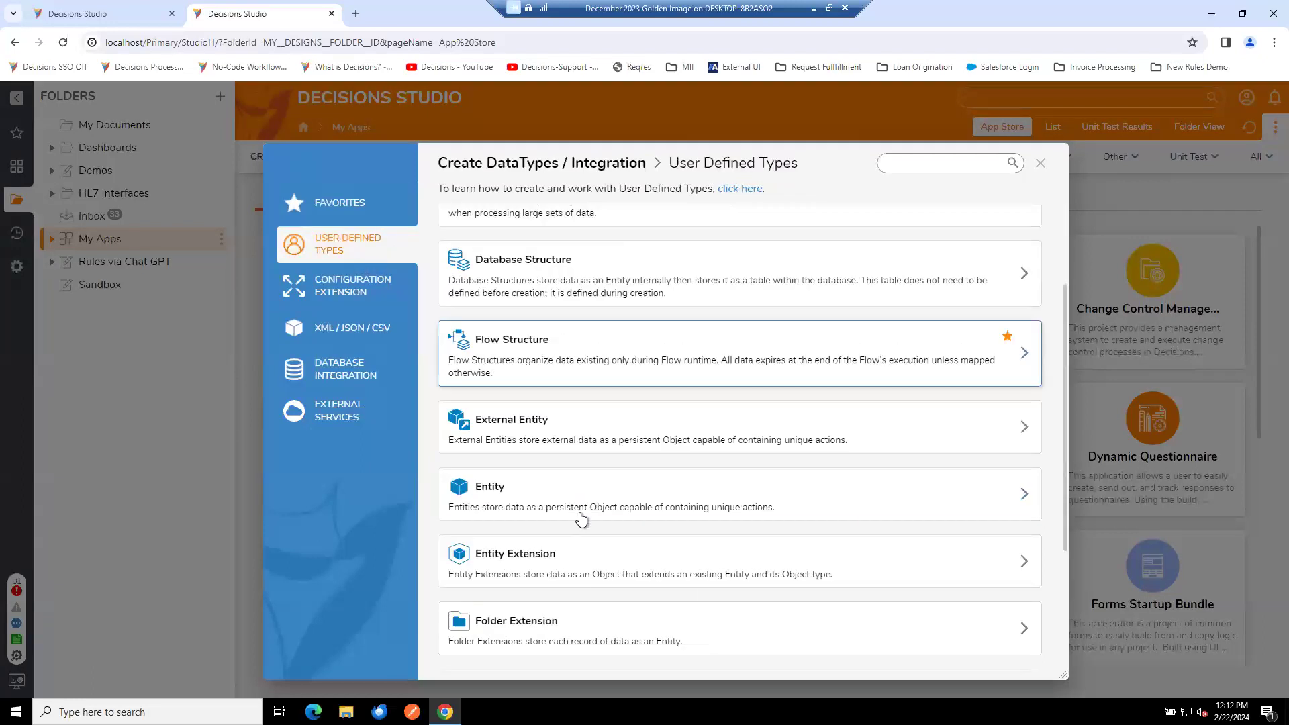
{"action": "scroll", "coordinate": [565, 584], "scroll_direction": "down", "scroll_amount": 3}
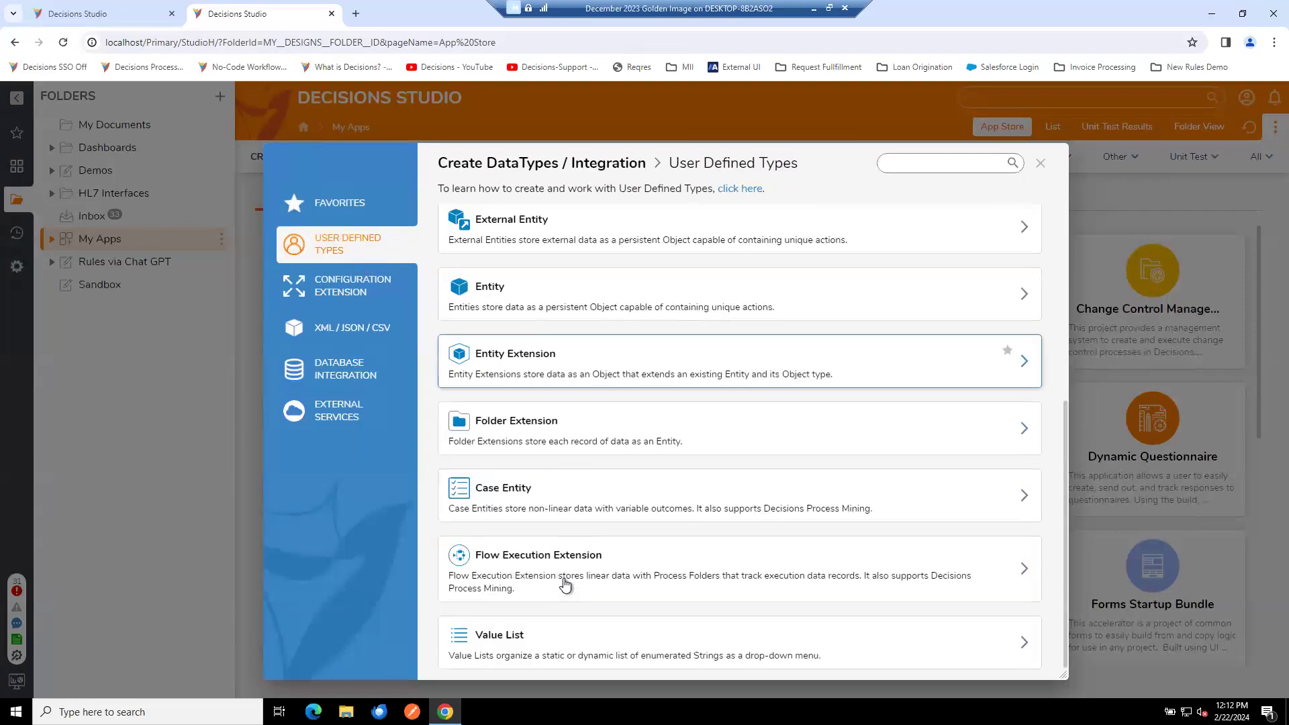
{"action": "left_click", "coordinate": [547, 507]}
{"action": "type", "text": "Test"}
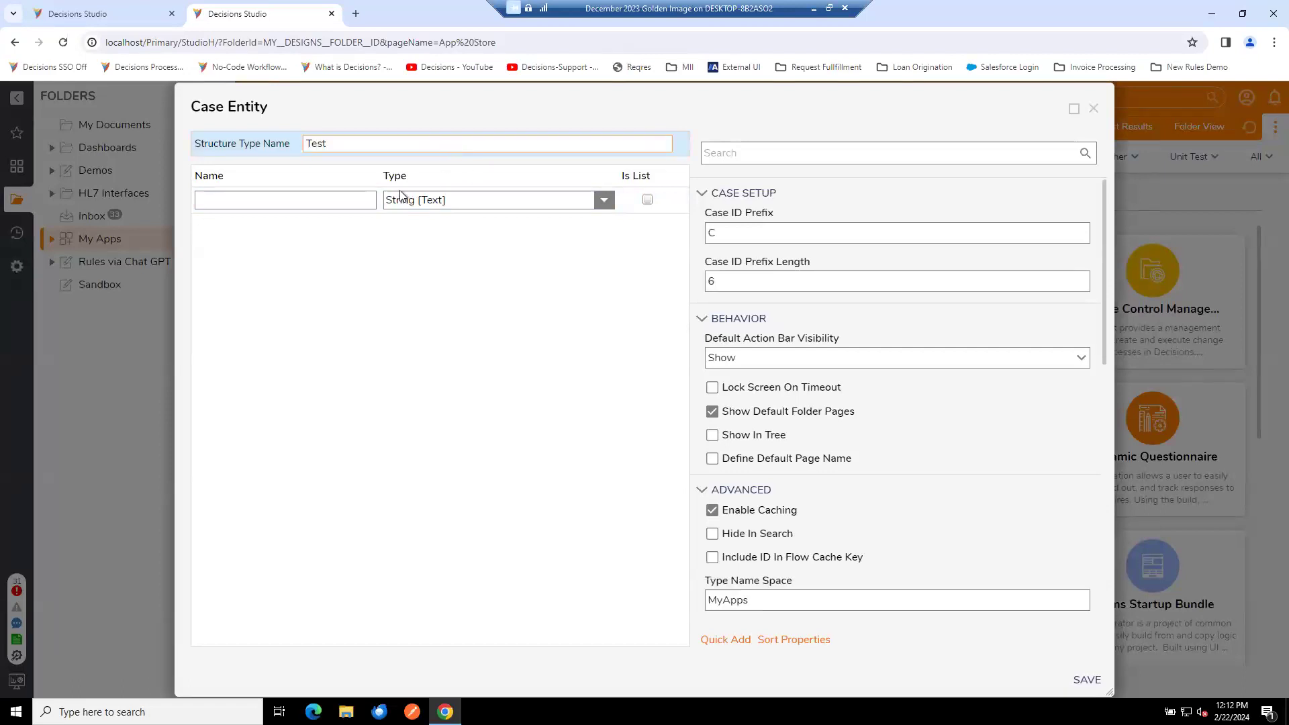
{"action": "left_click", "coordinate": [326, 208]}
{"action": "type", "text": "Name"}
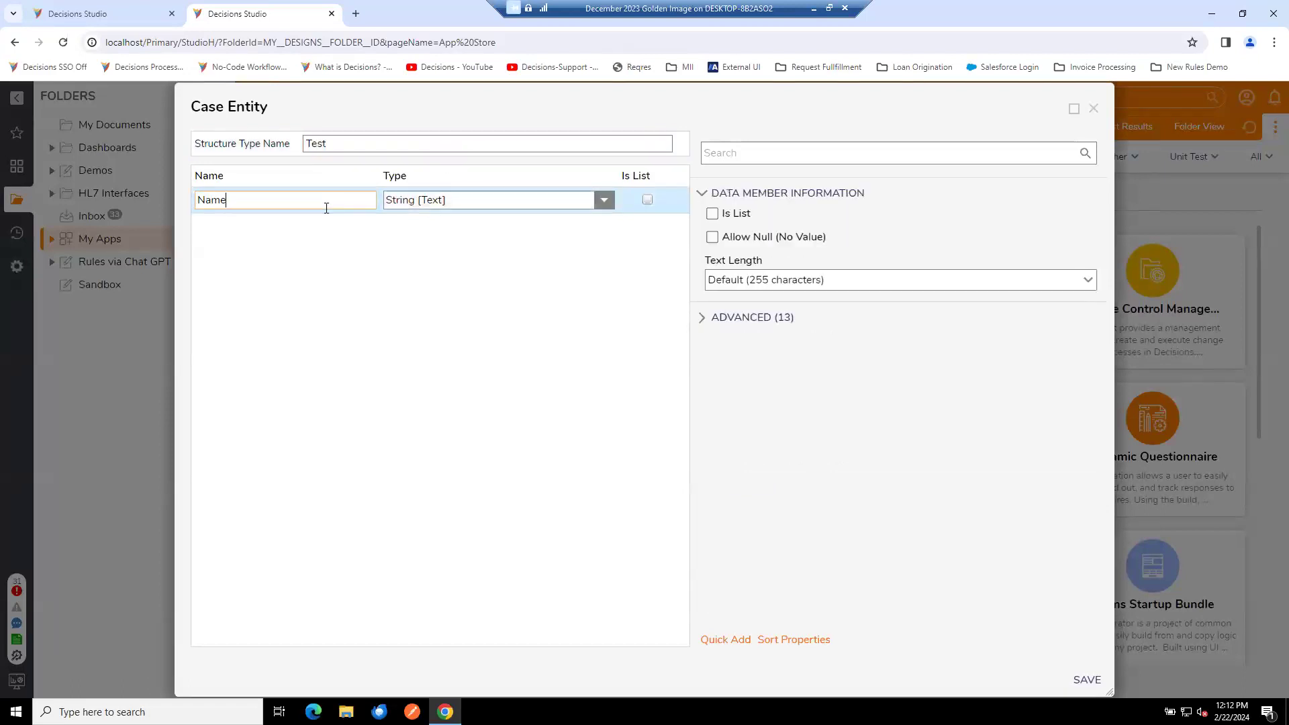
{"action": "key", "text": "Return"}
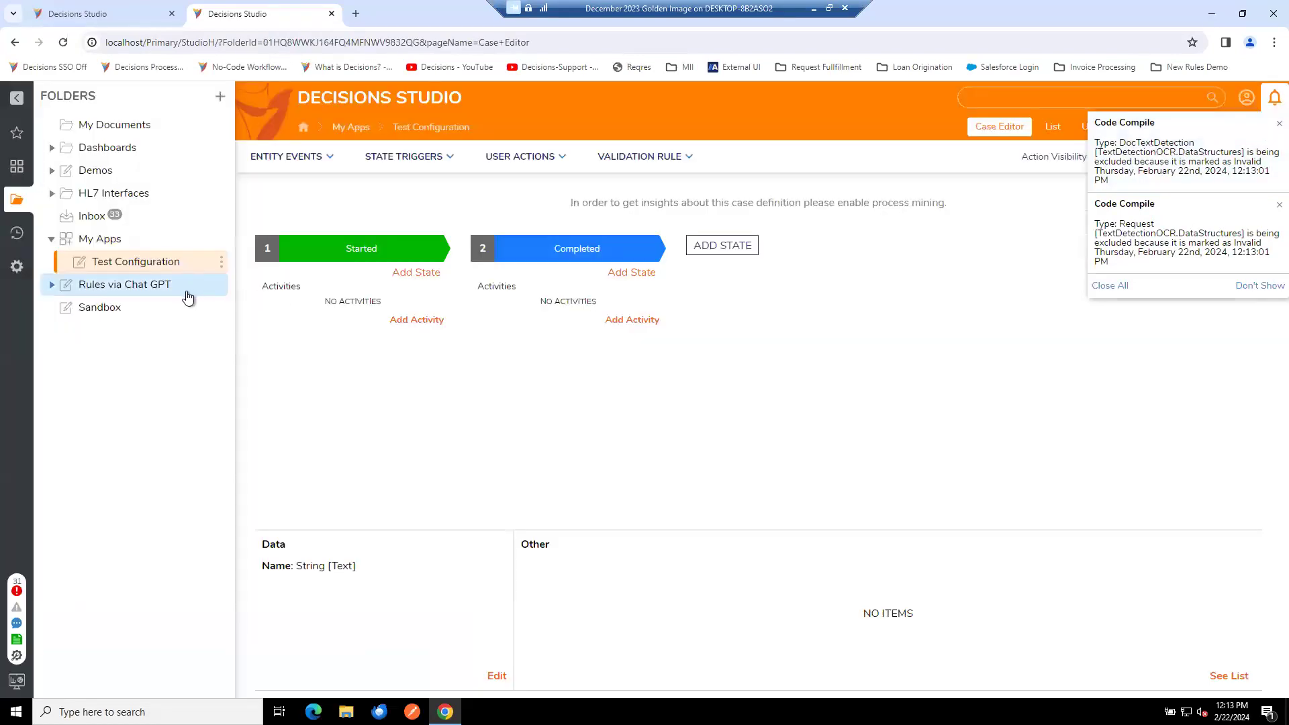
{"action": "left_click", "coordinate": [1269, 125]}
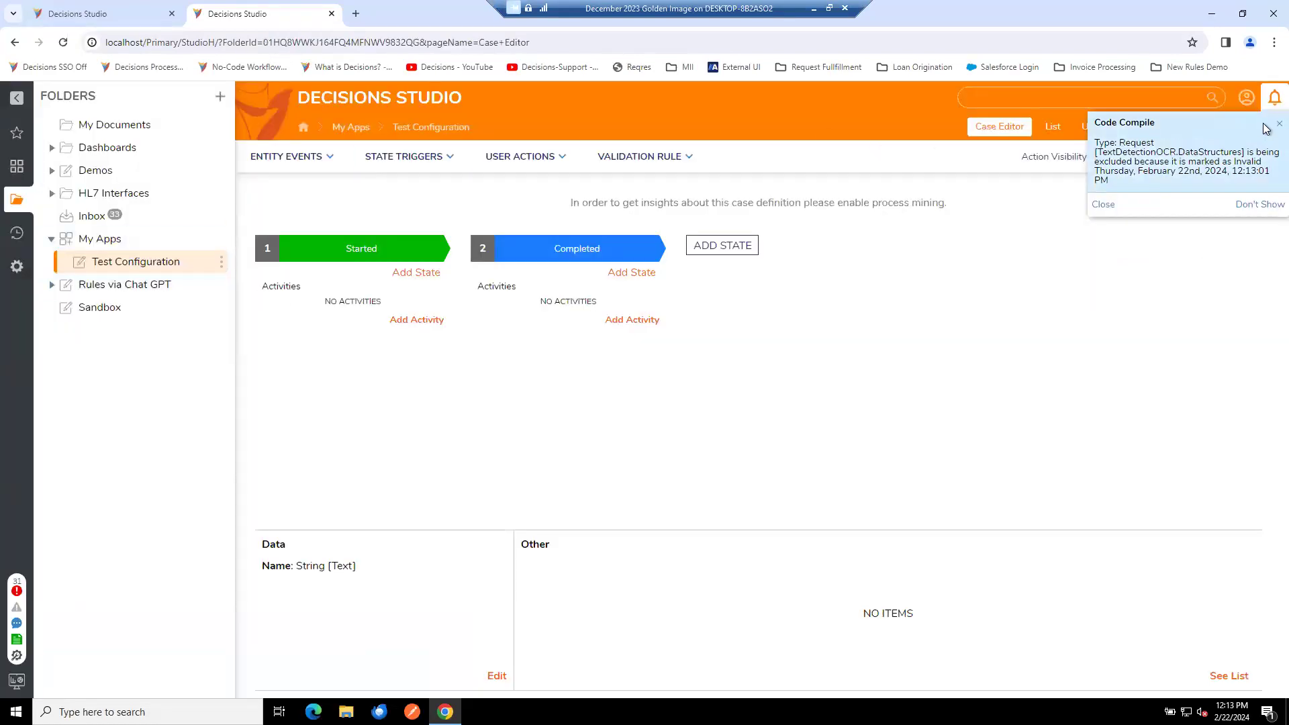
{"action": "left_click", "coordinate": [1278, 124]}
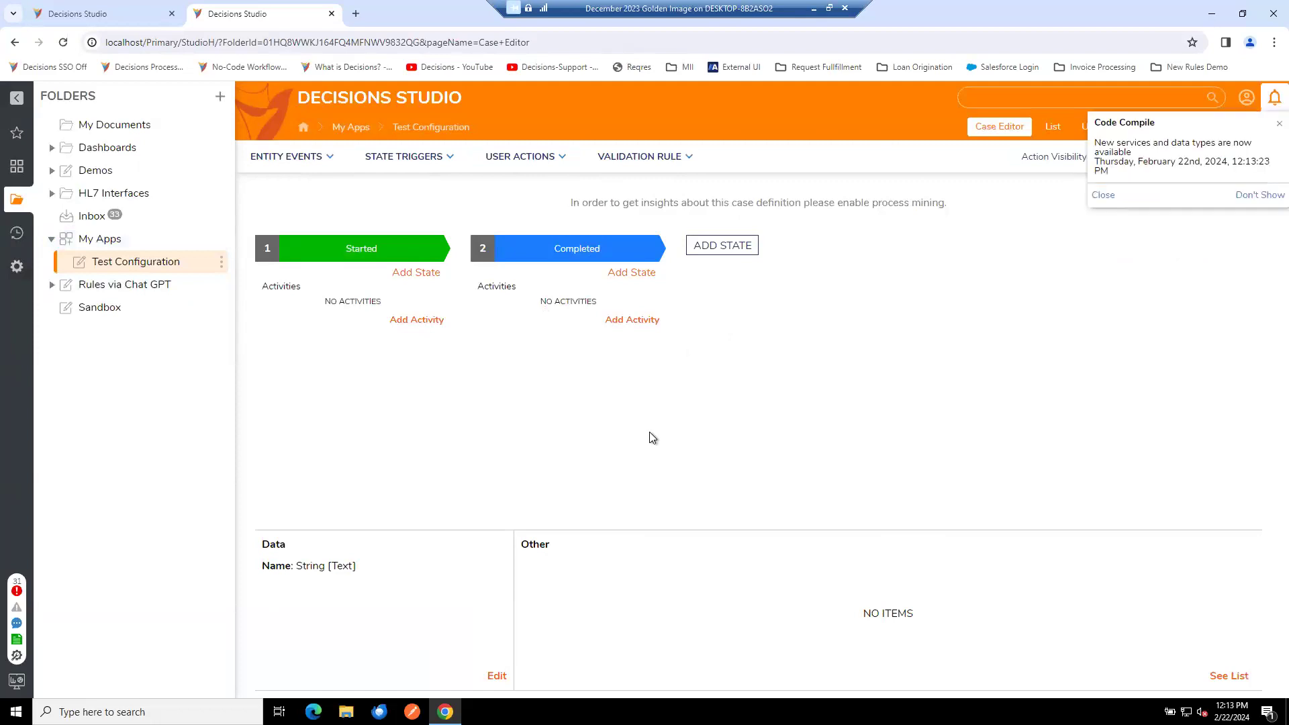
Examine the actions available for the Test Configuration case folder, including its management options and entity events.
{"action": "left_click", "coordinate": [223, 262]}
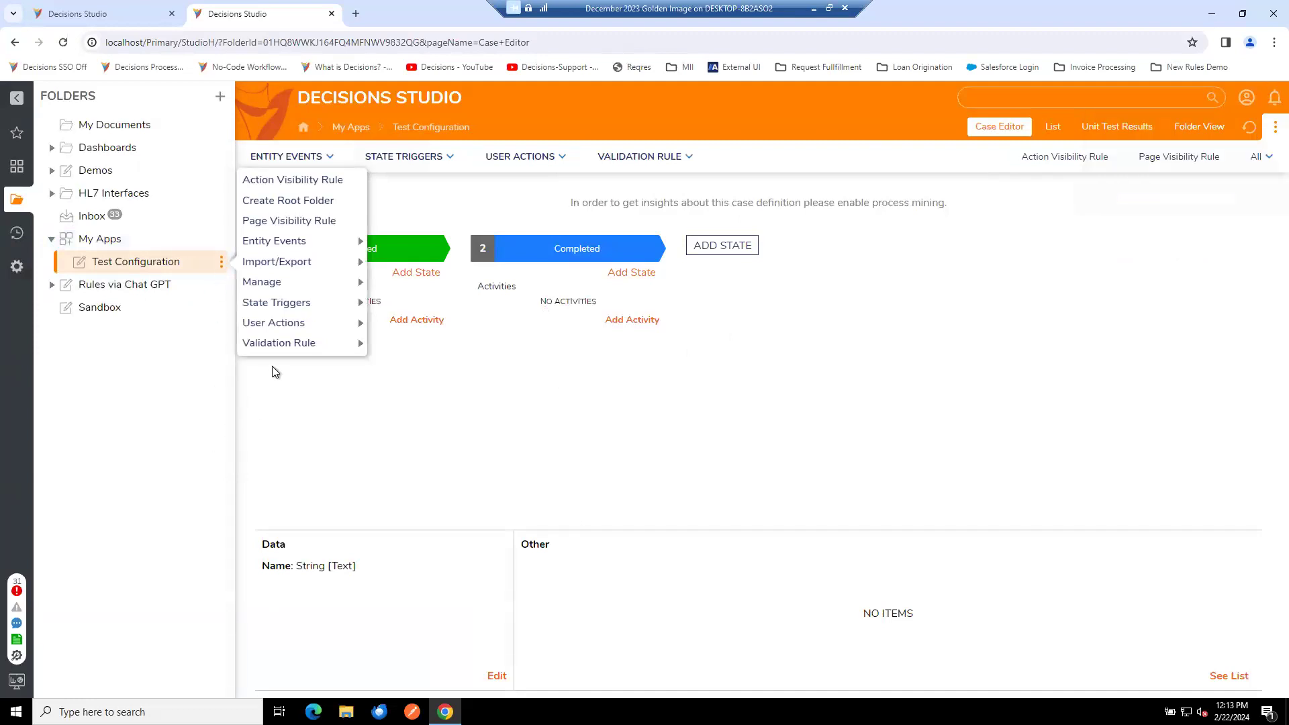
{"action": "mouse_move", "coordinate": [295, 282]}
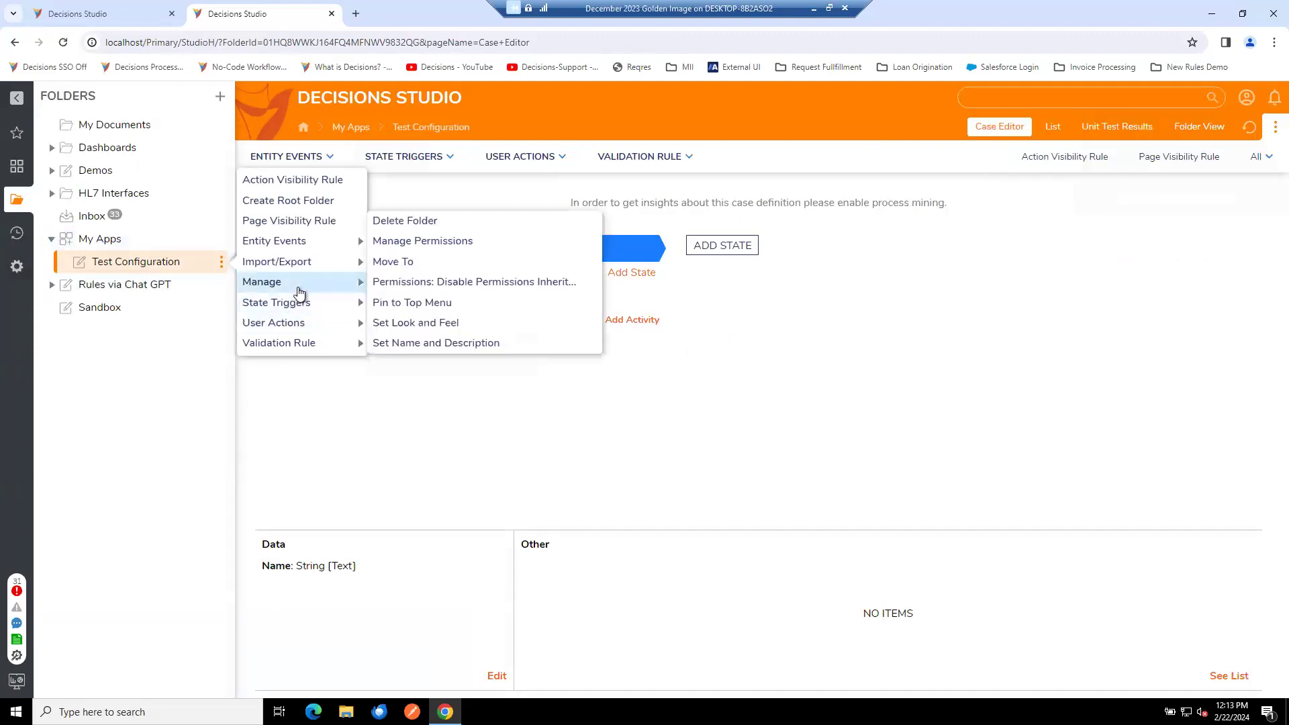
{"action": "left_click", "coordinate": [722, 201]}
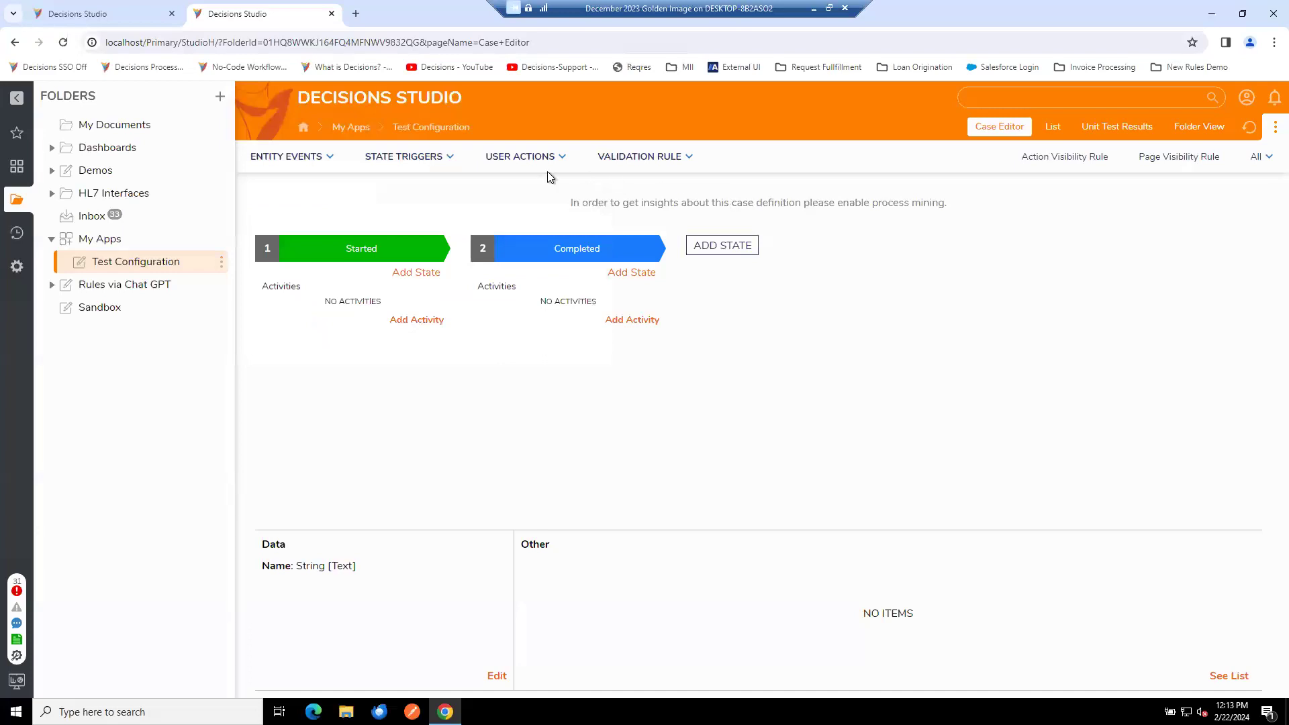
{"action": "left_click", "coordinate": [326, 154]}
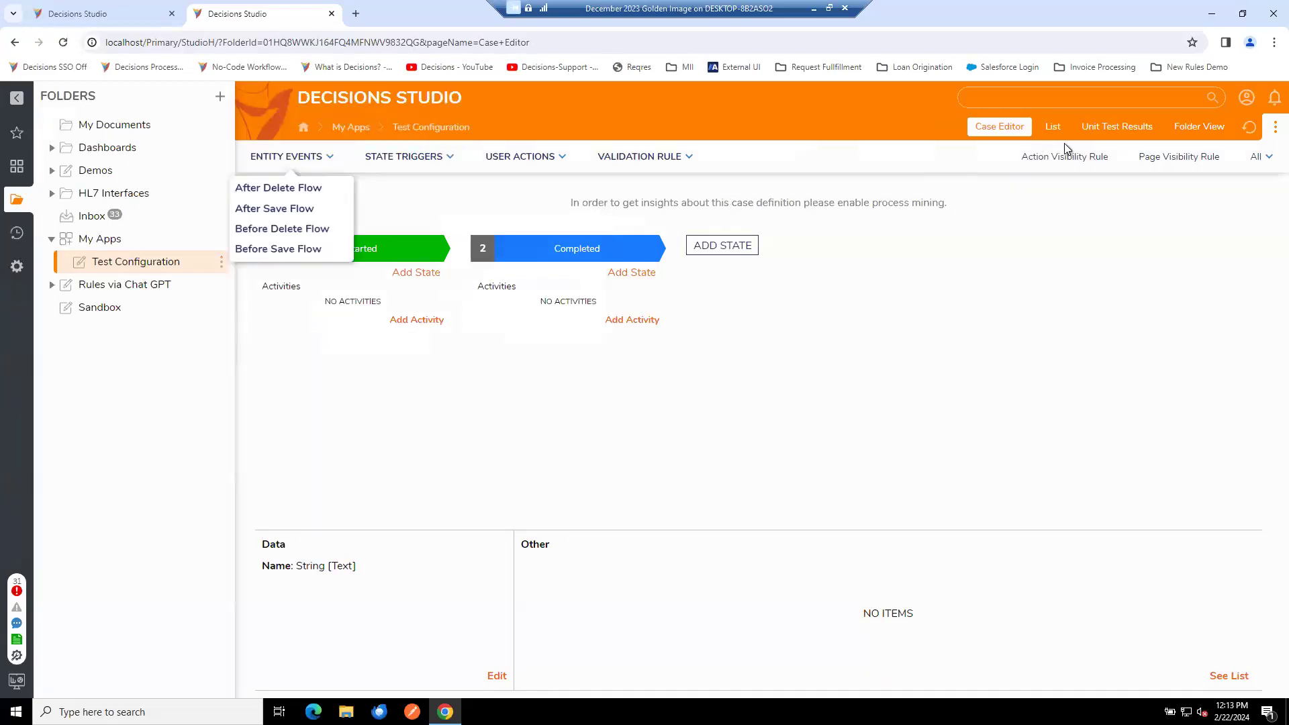
{"action": "left_click", "coordinate": [1263, 161]}
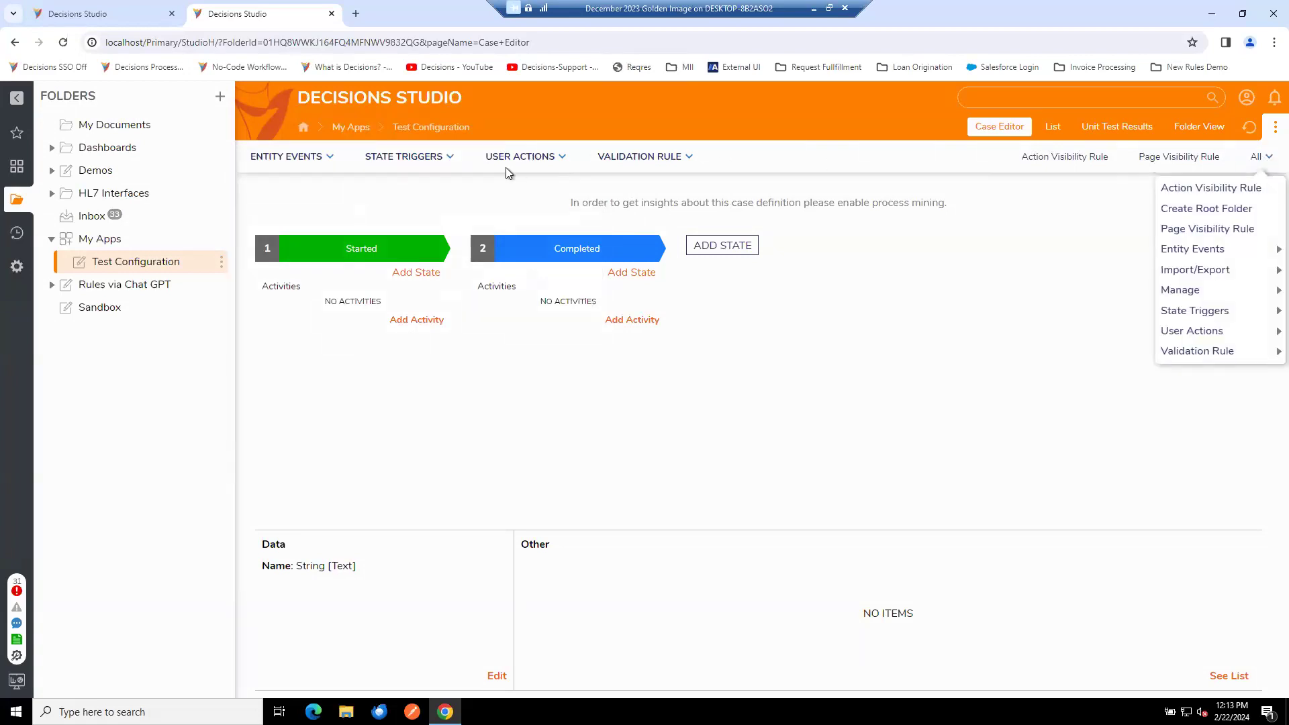
Examine the user action, validation rule, state trigger and entity event options of the Test Configuration case.
{"action": "left_click", "coordinate": [559, 161]}
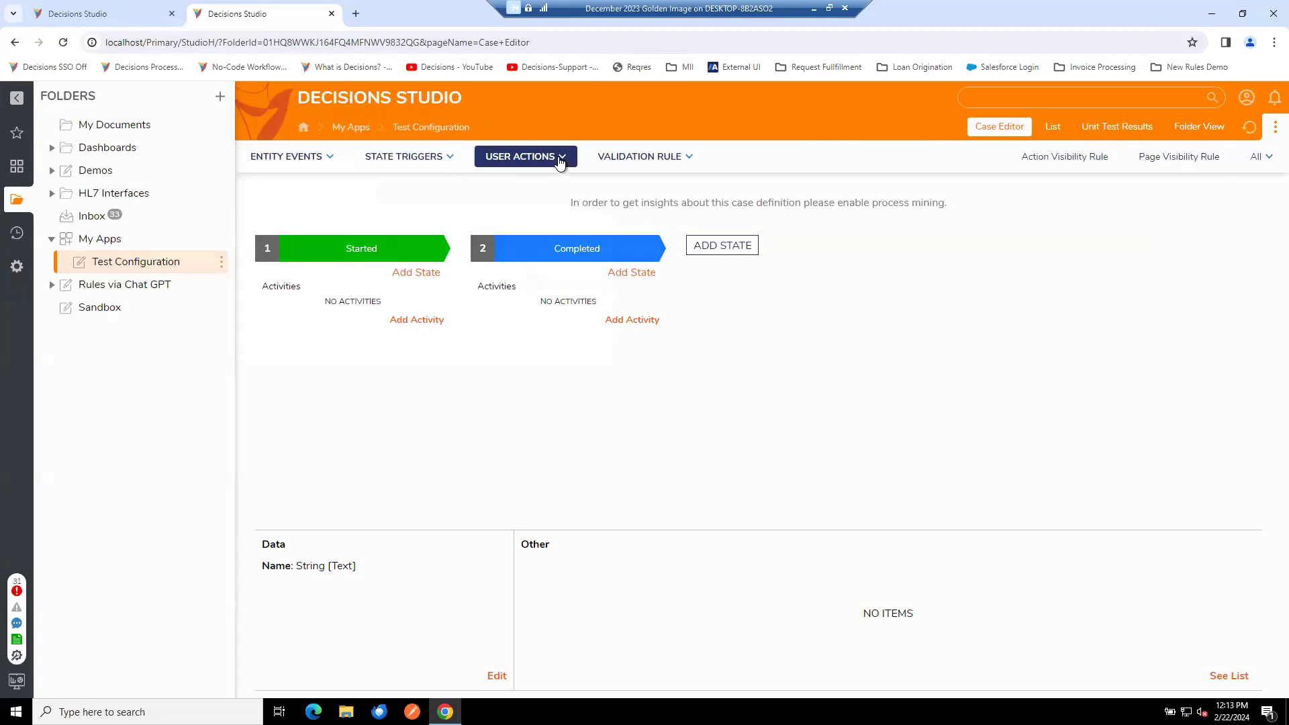
{"action": "left_click", "coordinate": [675, 161]}
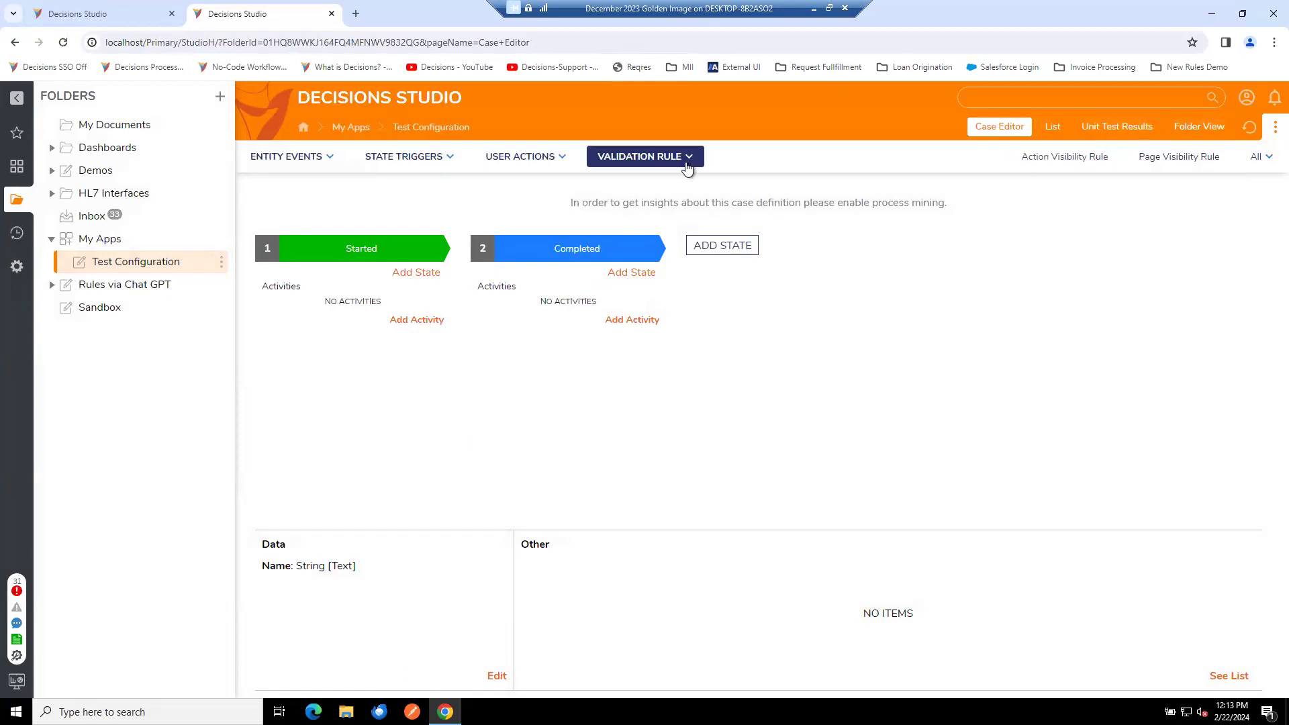
{"action": "left_click", "coordinate": [536, 161]}
{"action": "left_click", "coordinate": [454, 156]}
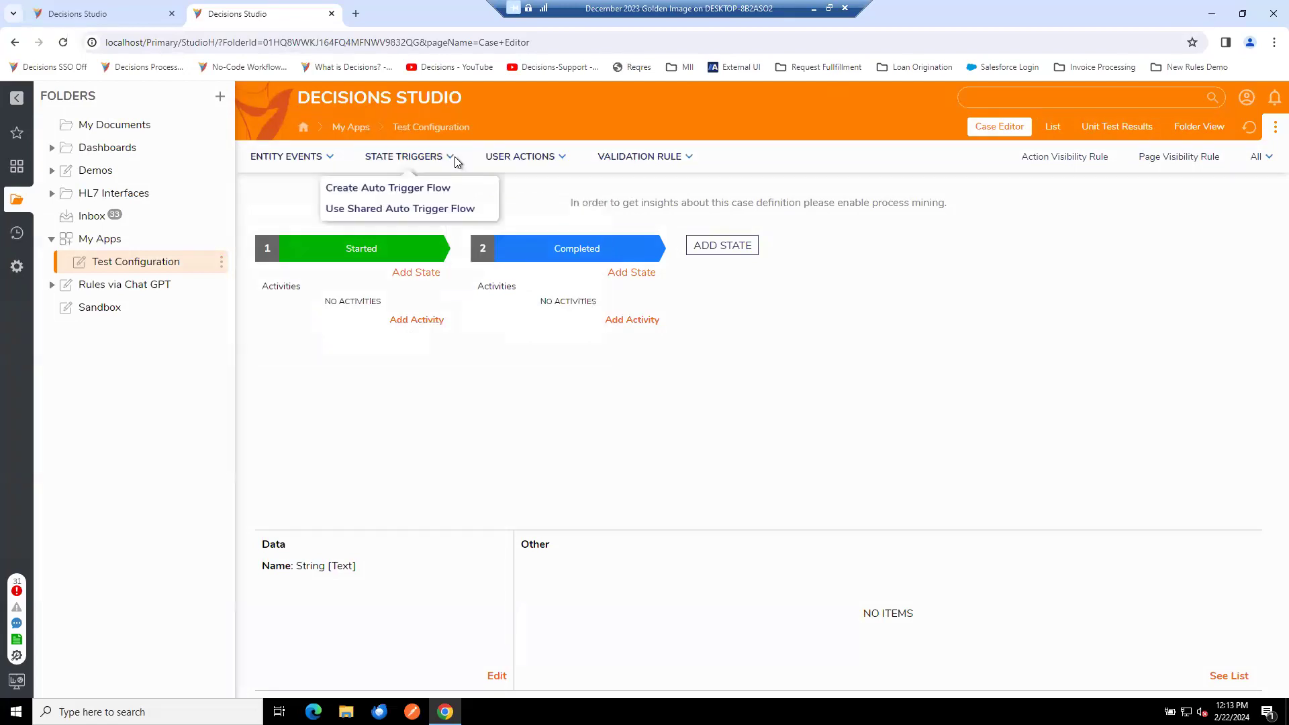
{"action": "left_click", "coordinate": [321, 161]}
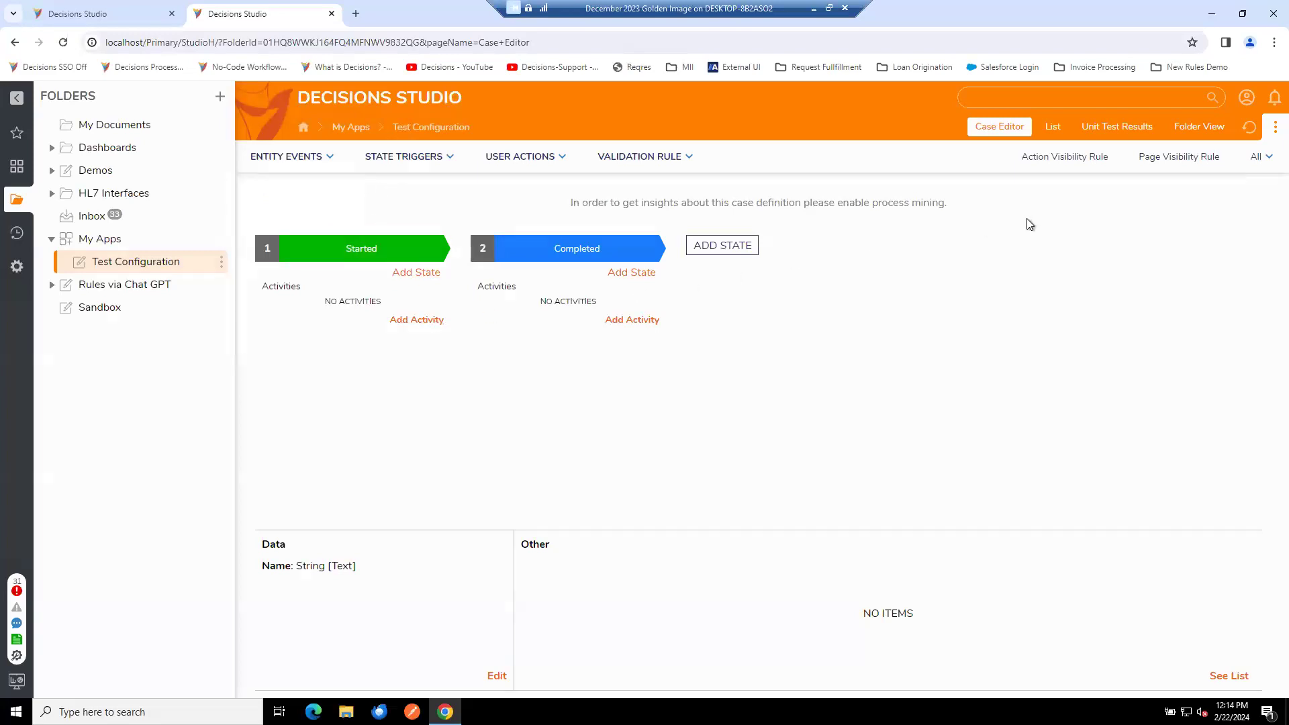
Look at the Page Visibility Rule creation dialog without creating a rule, and review the case's full list of actions.
{"action": "left_click", "coordinate": [1198, 166]}
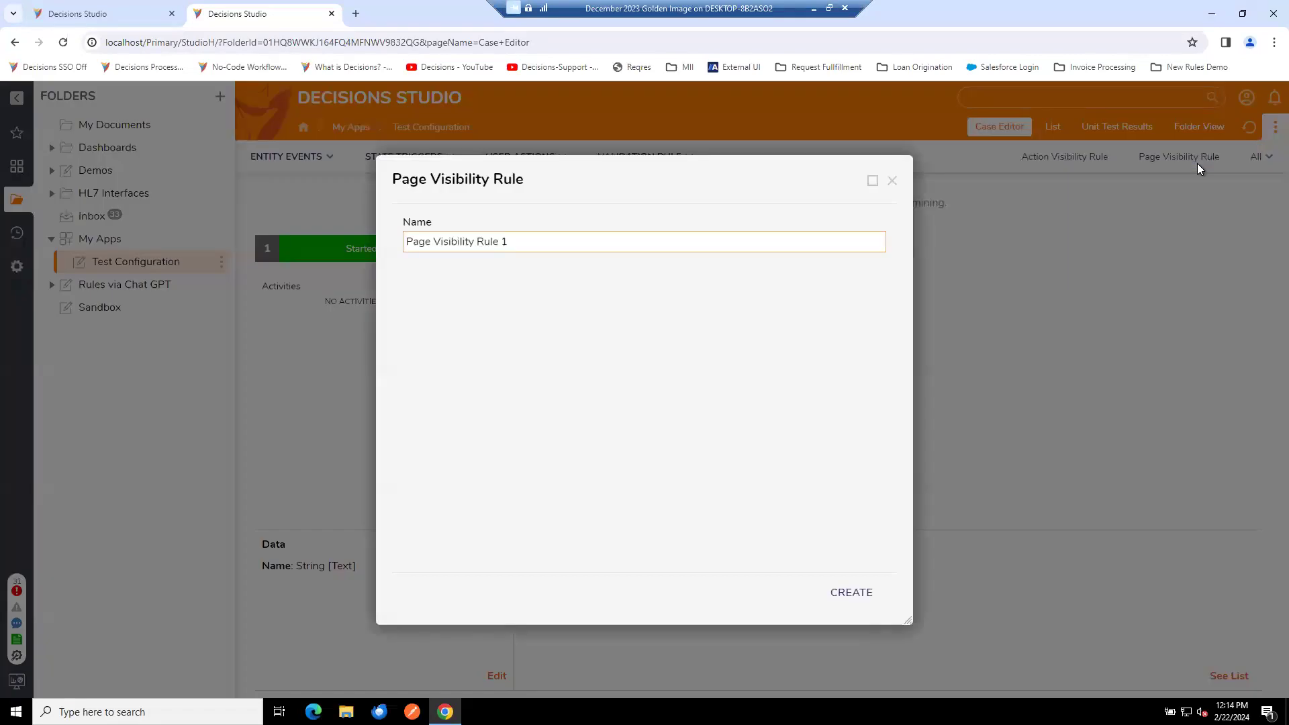
{"action": "left_click", "coordinate": [892, 180]}
{"action": "left_click", "coordinate": [1258, 160]}
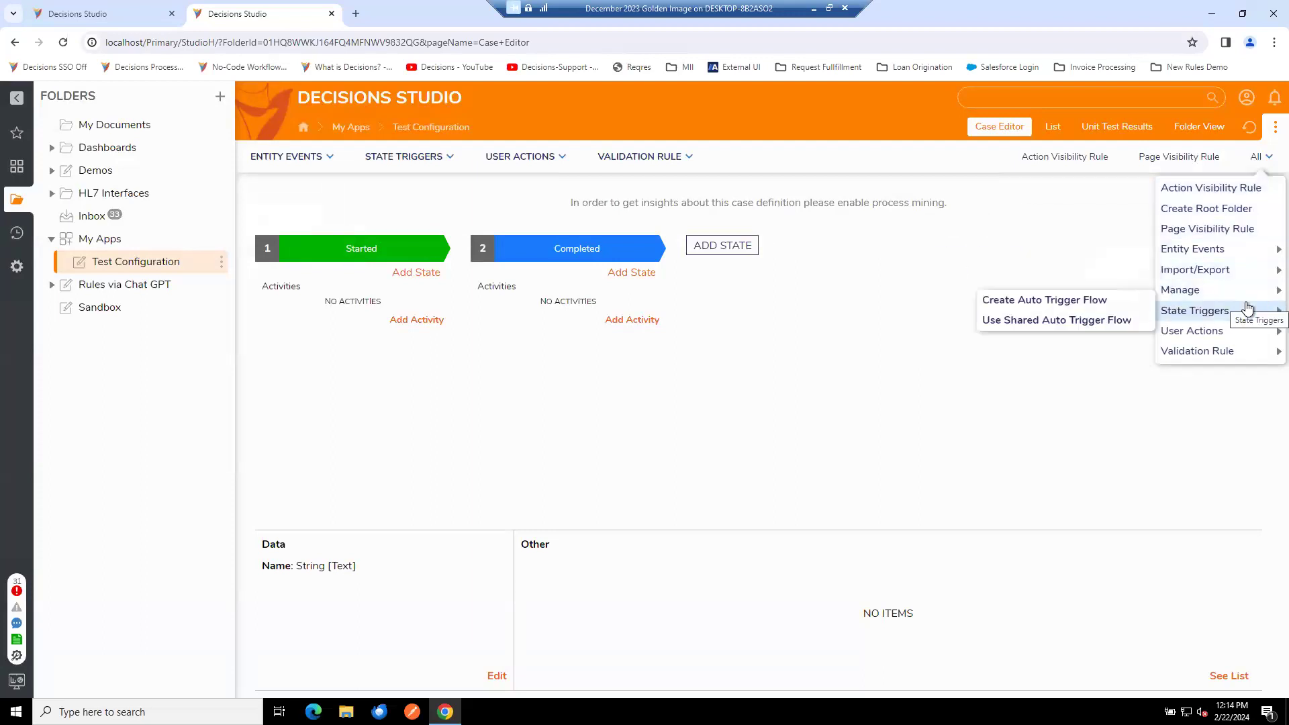
{"action": "mouse_move", "coordinate": [1241, 299]}
{"action": "mouse_move", "coordinate": [1241, 331]}
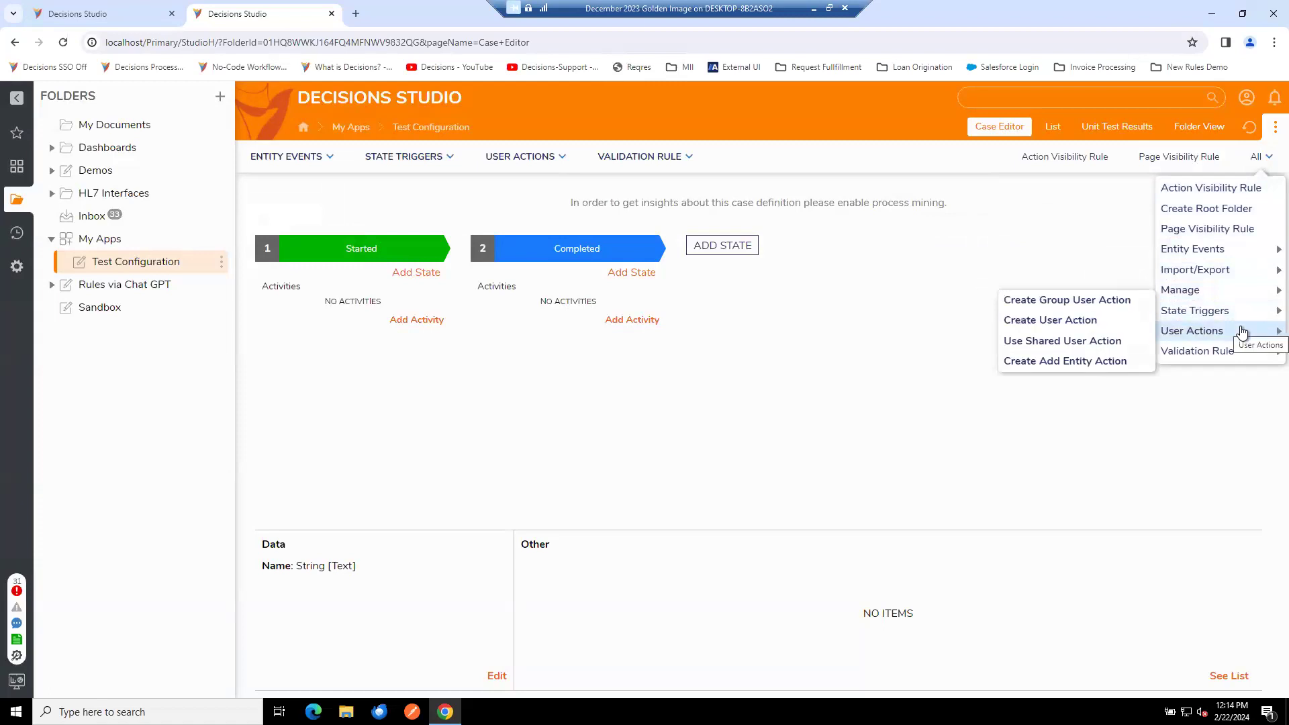
{"action": "left_click", "coordinate": [1190, 163]}
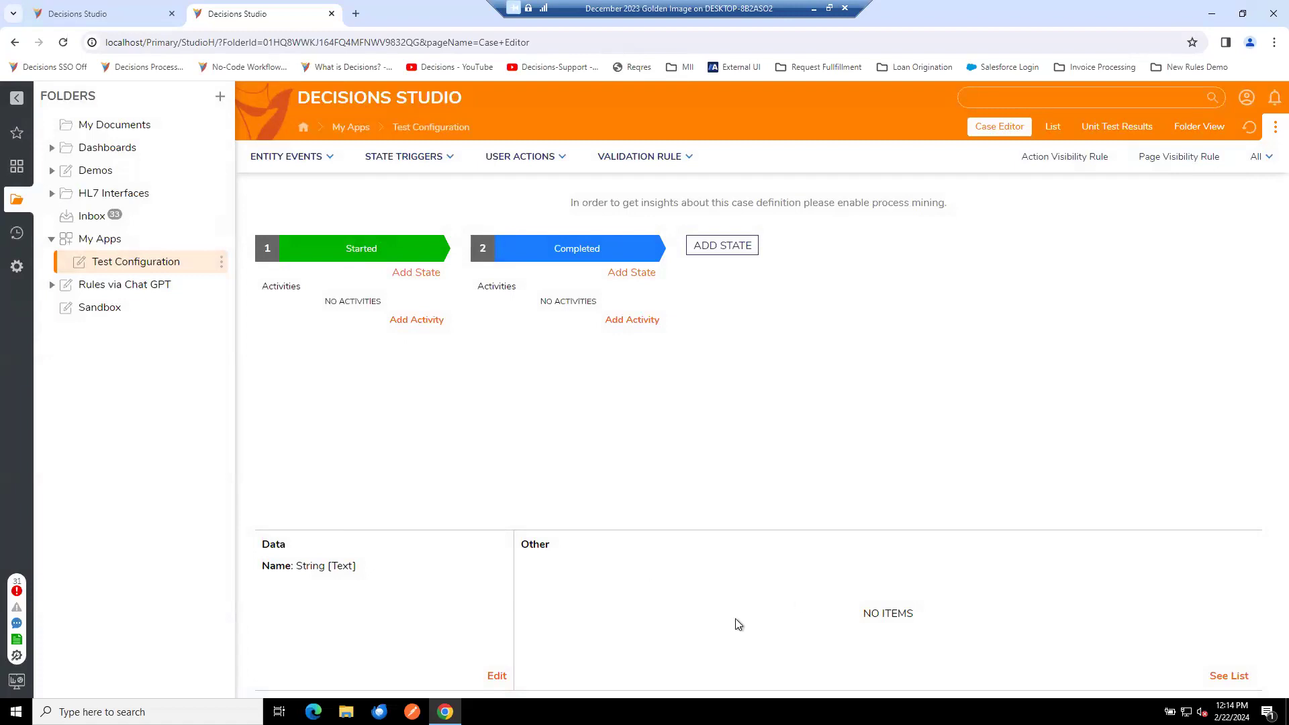
View the case's items as a list, return to the Case Editor, and review the Test Configuration folder's own actions.
{"action": "left_click", "coordinate": [1228, 676]}
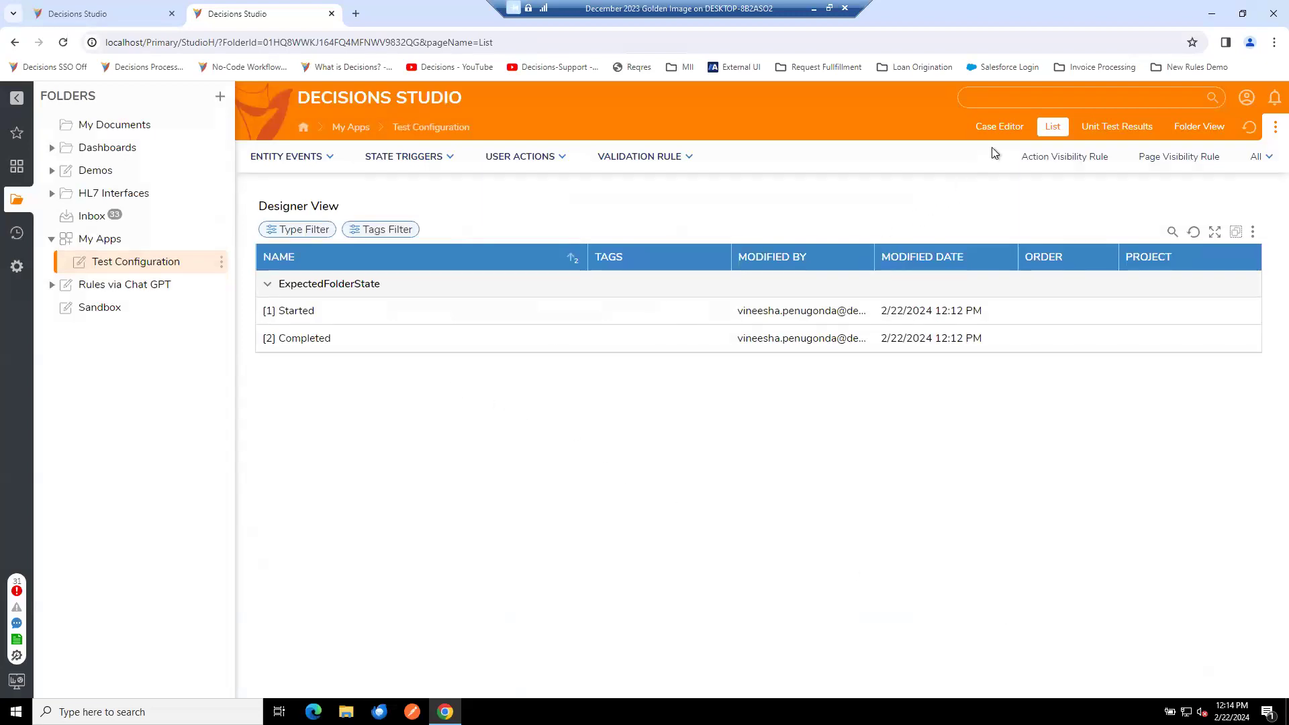
{"action": "left_click", "coordinate": [998, 128]}
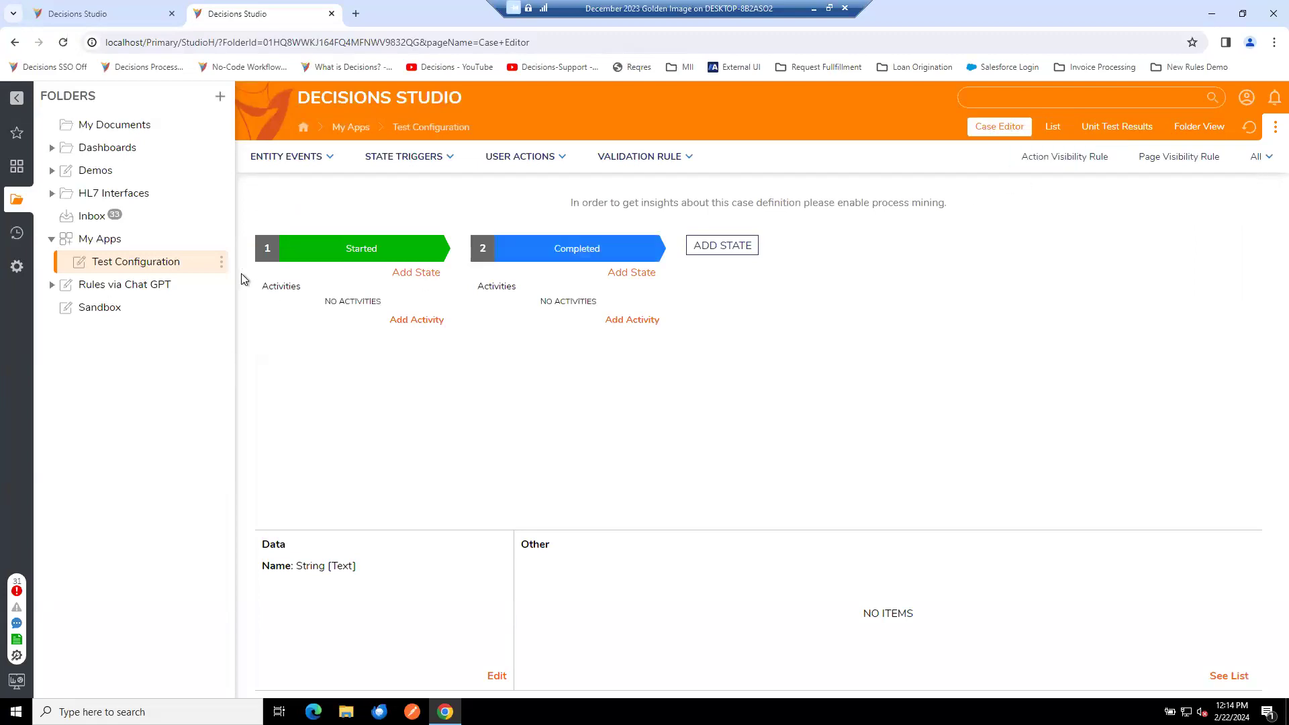
{"action": "left_click", "coordinate": [222, 261]}
{"action": "mouse_move", "coordinate": [302, 343]}
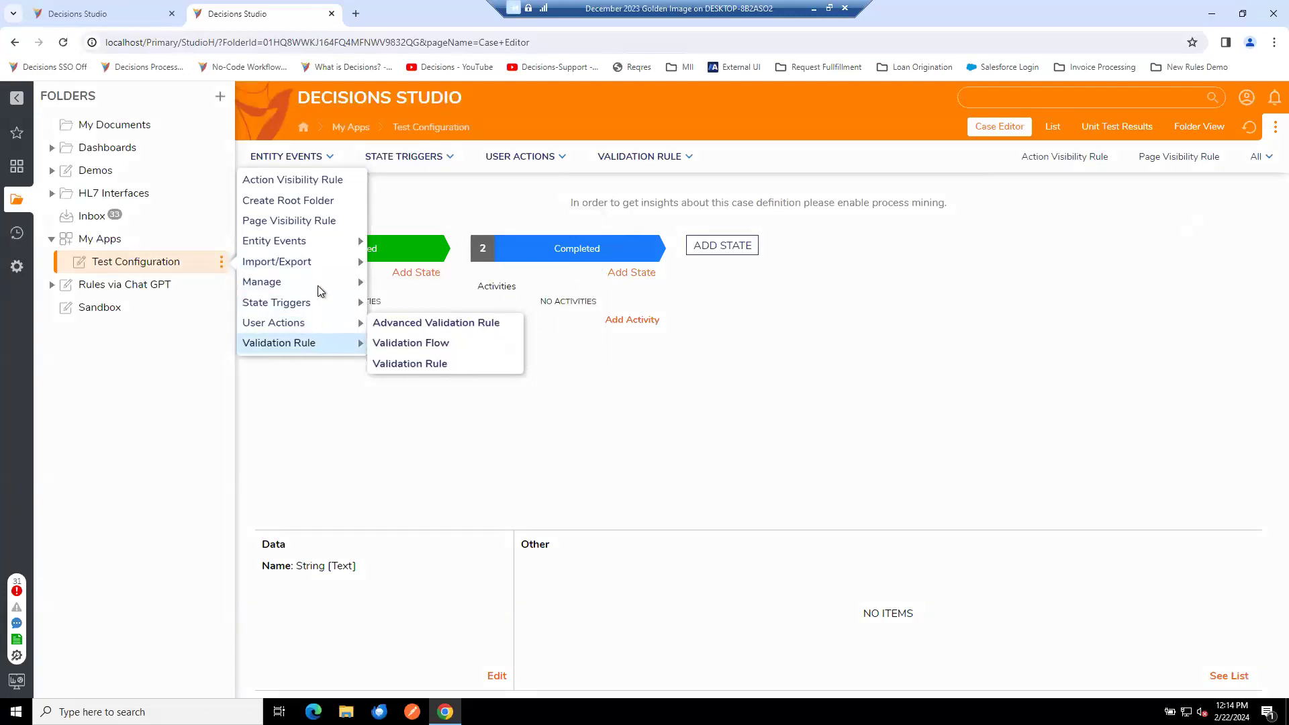
{"action": "mouse_move", "coordinate": [319, 287]}
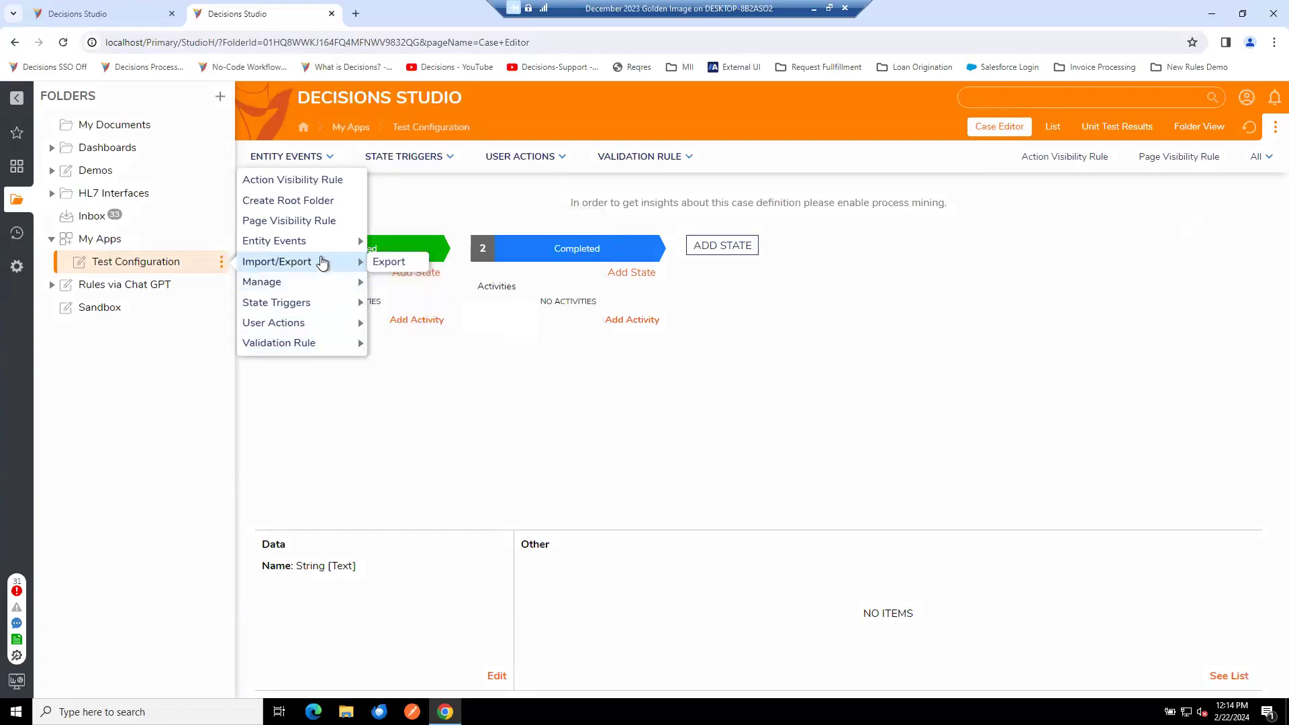
{"action": "mouse_move", "coordinate": [339, 240]}
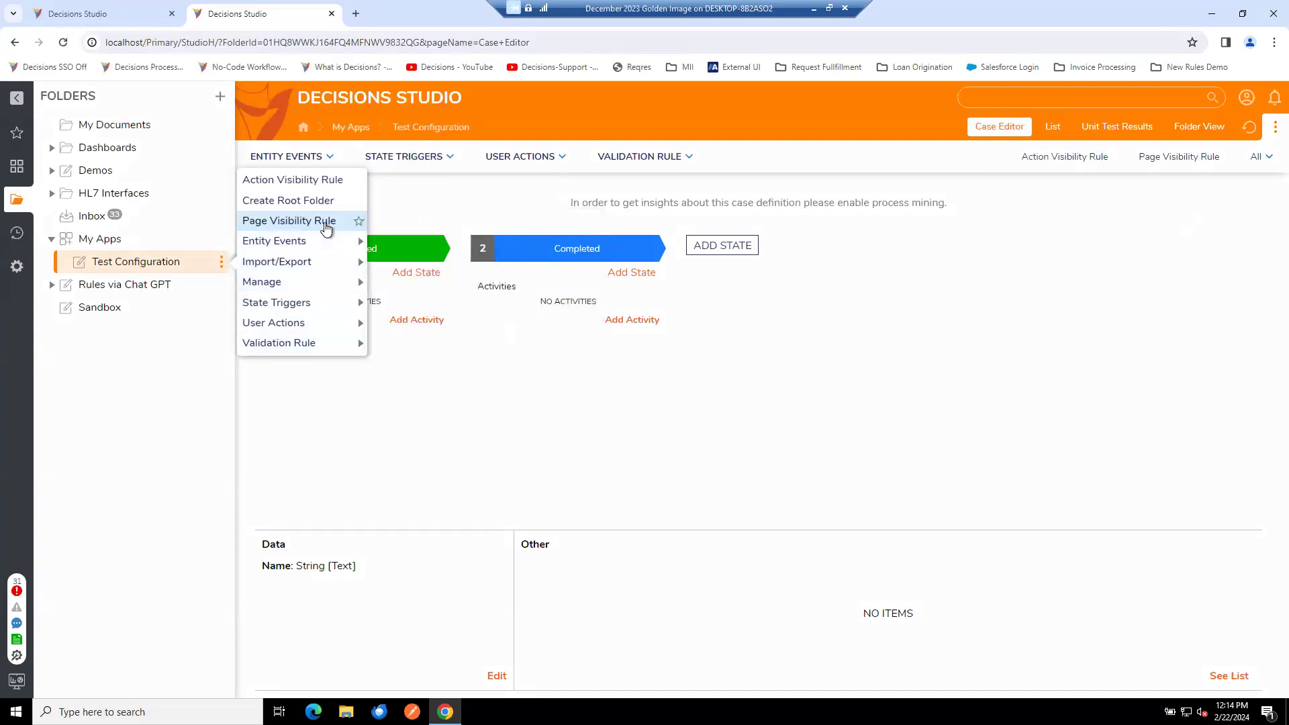
Create a page visibility rule named Page Visibility Rule 1 in the Test Configuration case, and close its designer without adding conditions.
{"action": "left_click", "coordinate": [1186, 163]}
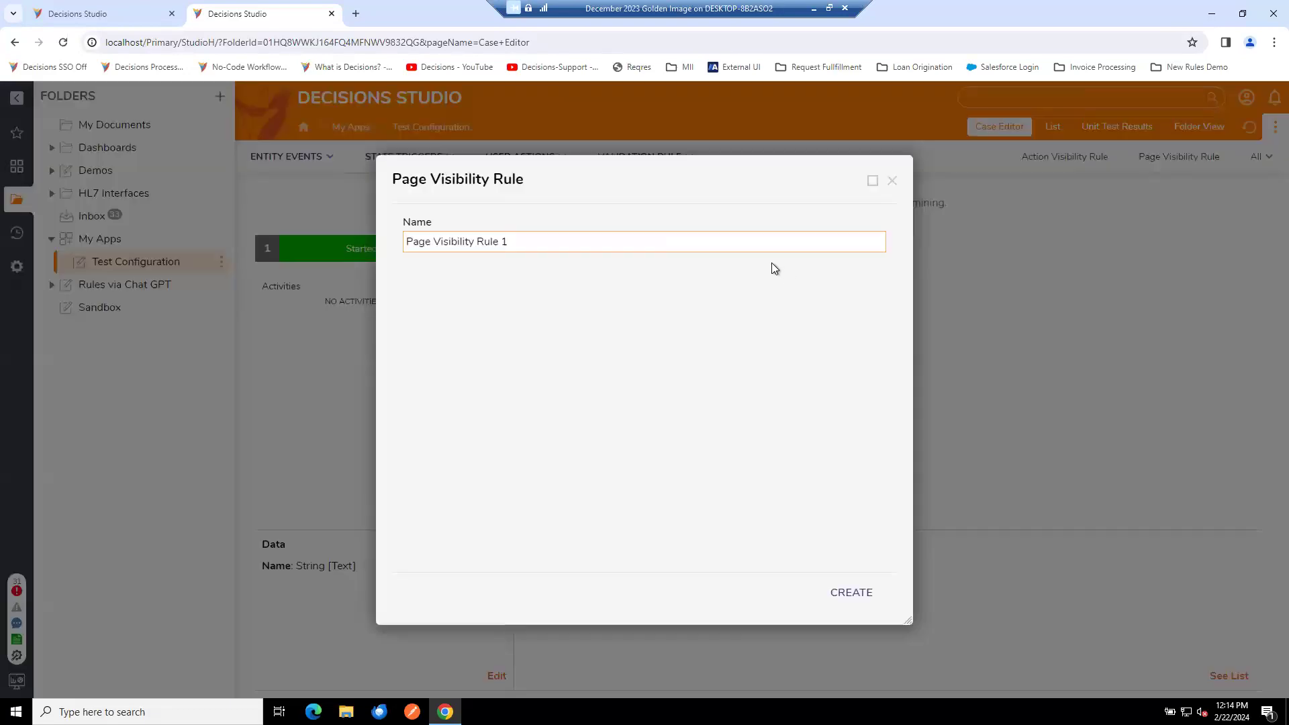
{"action": "left_click", "coordinate": [849, 593]}
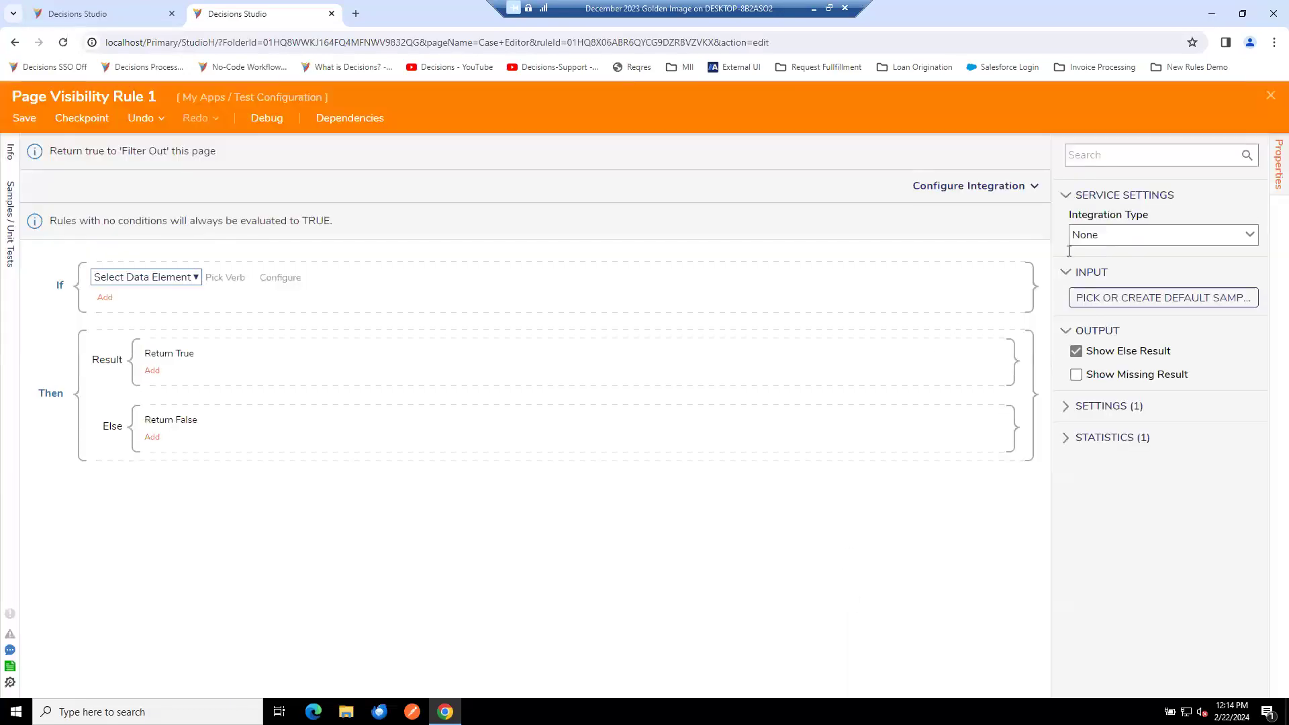
{"action": "left_click", "coordinate": [1269, 97]}
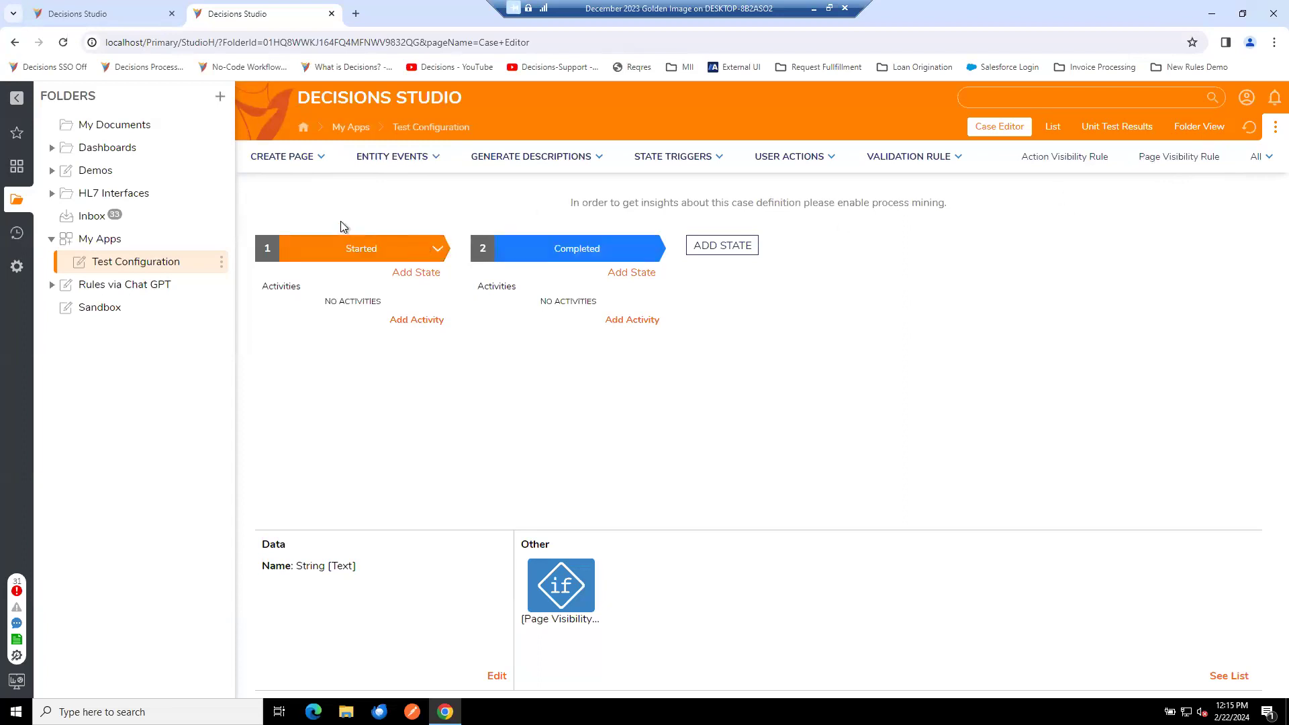
Create a page/dashboard named Page 1 in the Test Configuration case, and reopen it briefly to view its designer.
{"action": "left_click", "coordinate": [300, 161]}
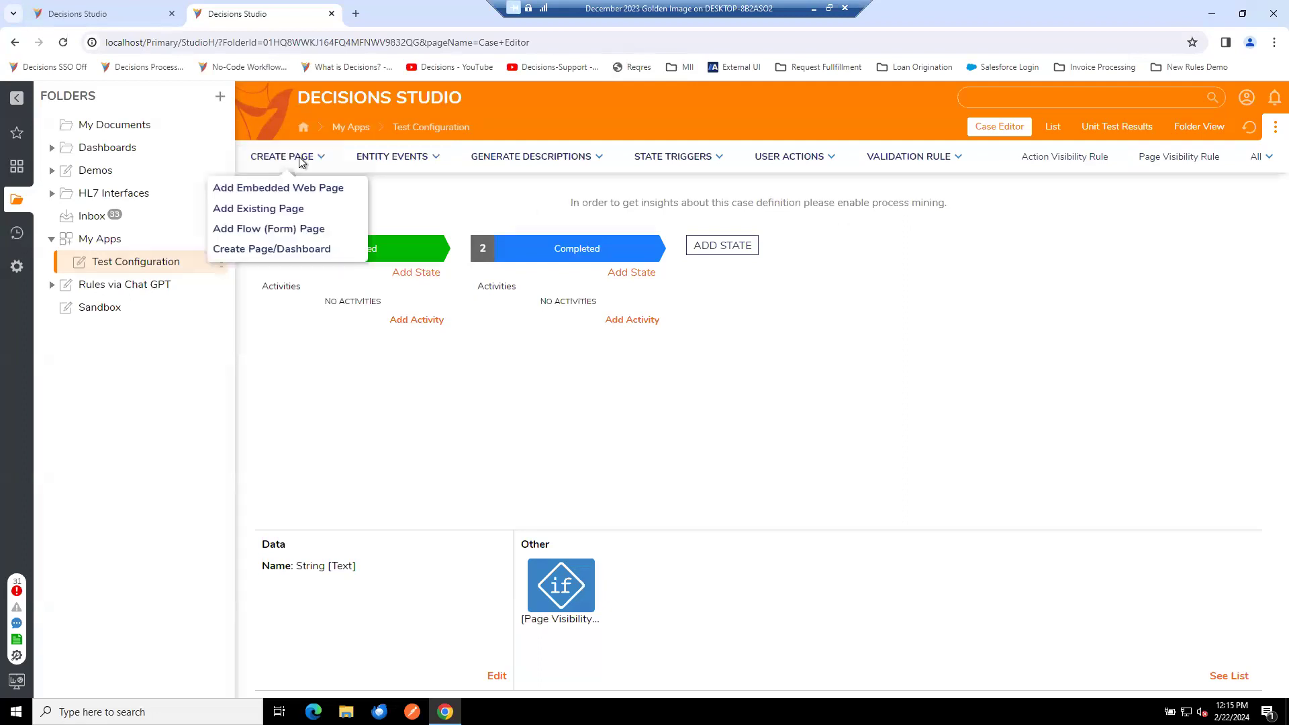
{"action": "left_click", "coordinate": [295, 258]}
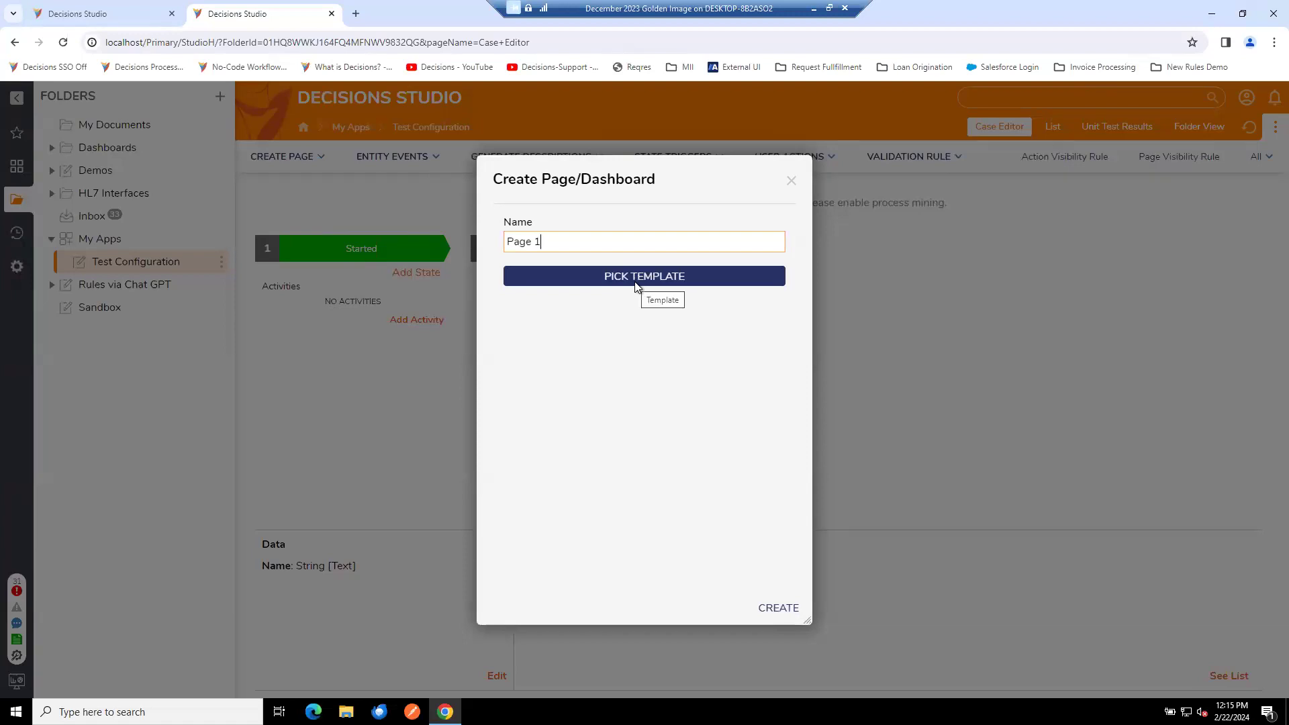
{"action": "left_click", "coordinate": [781, 607]}
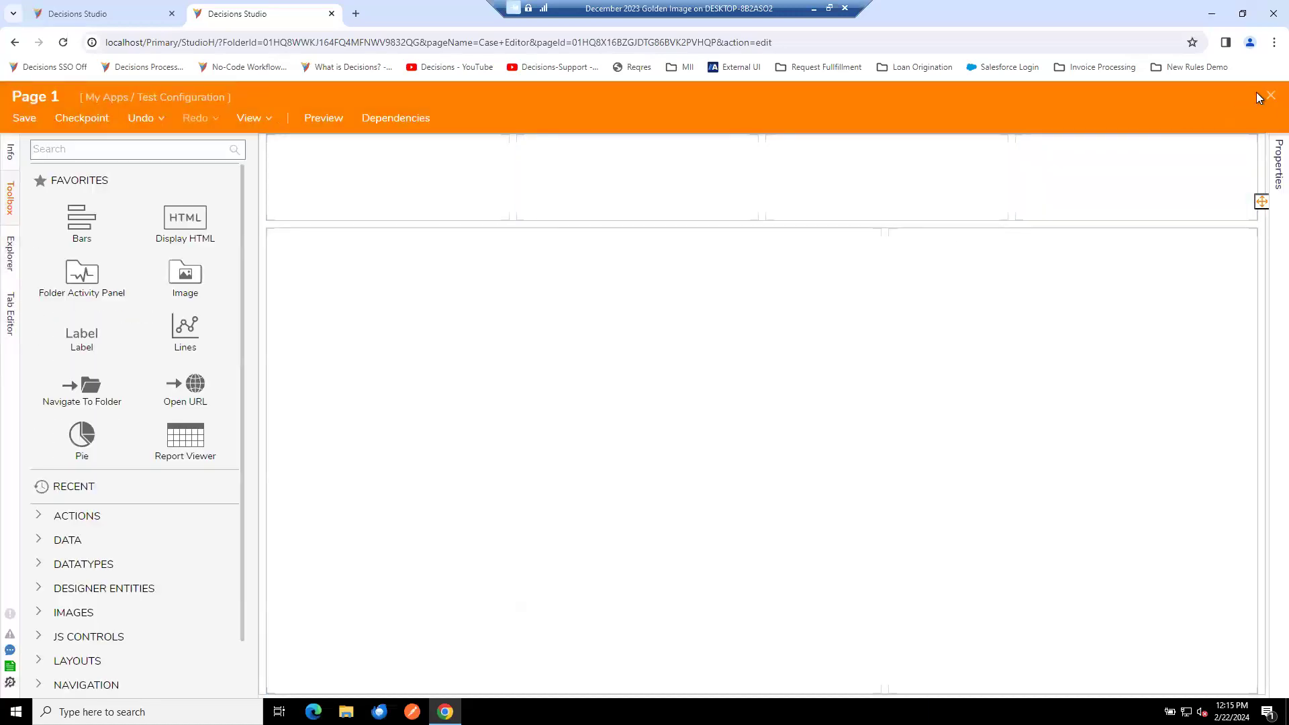
{"action": "left_click", "coordinate": [1268, 98]}
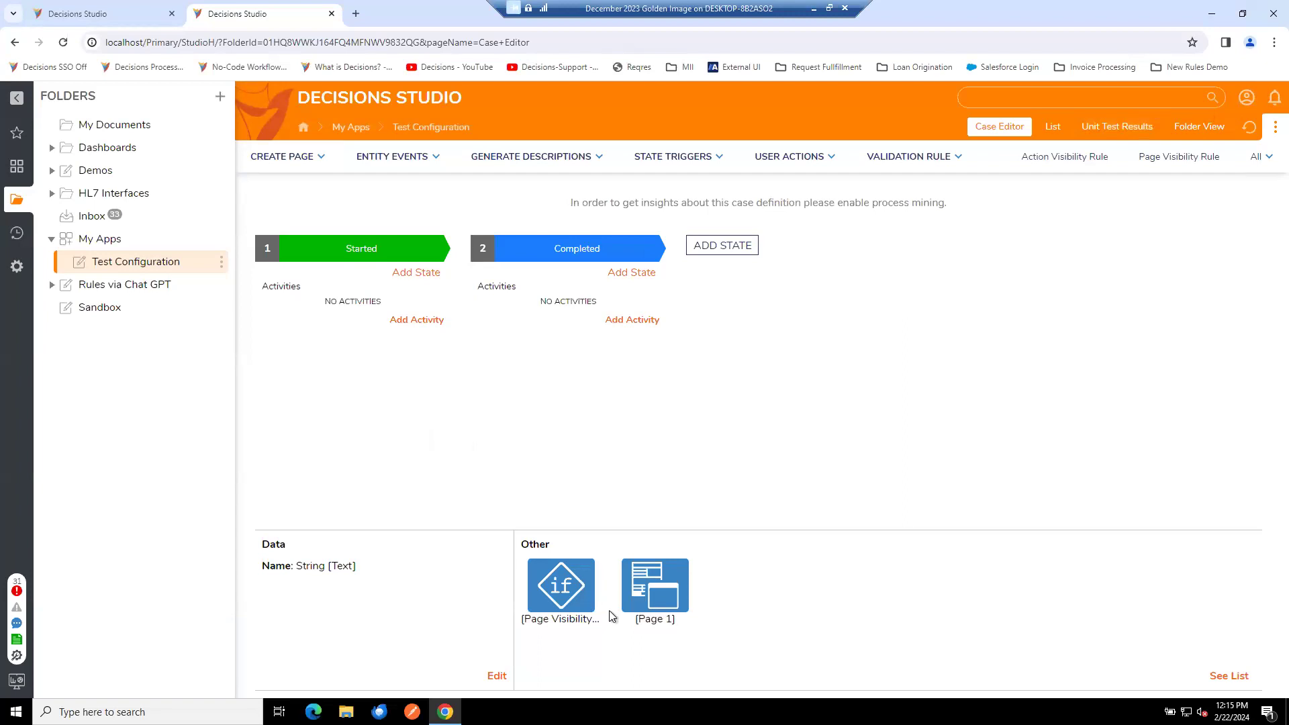
{"action": "left_click", "coordinate": [670, 603]}
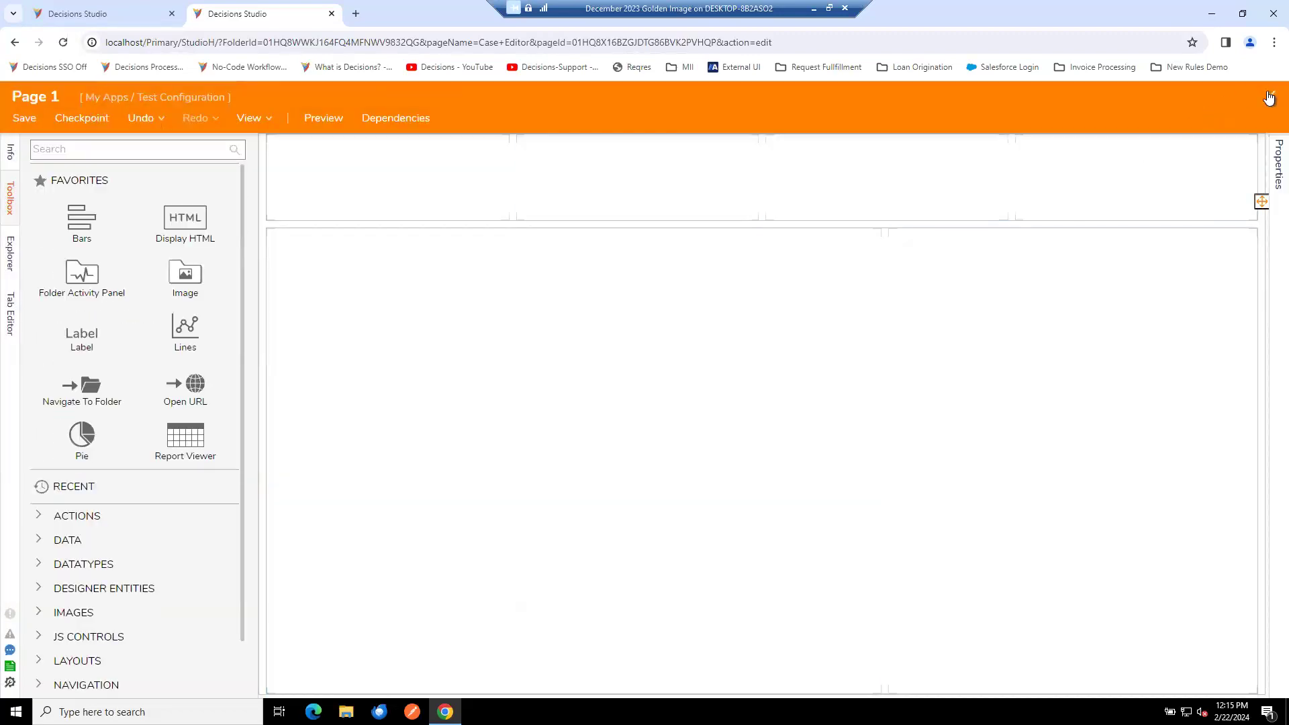
{"action": "left_click", "coordinate": [1269, 98]}
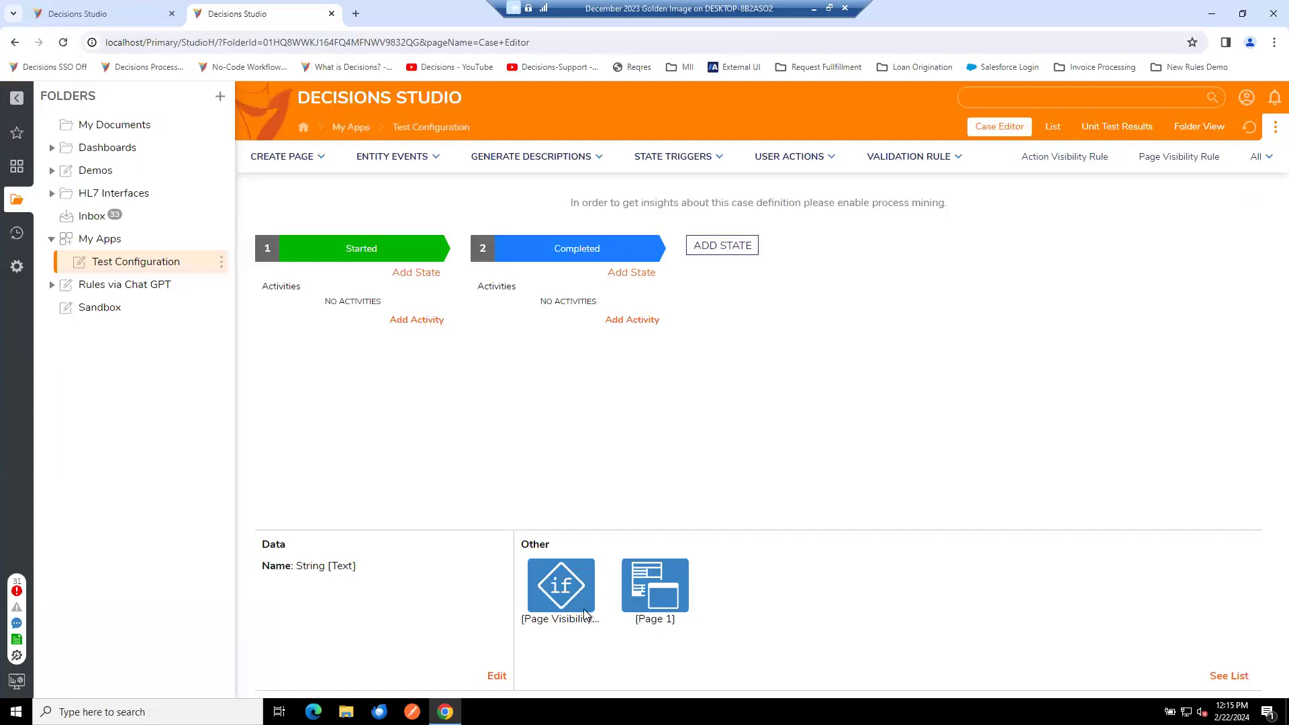